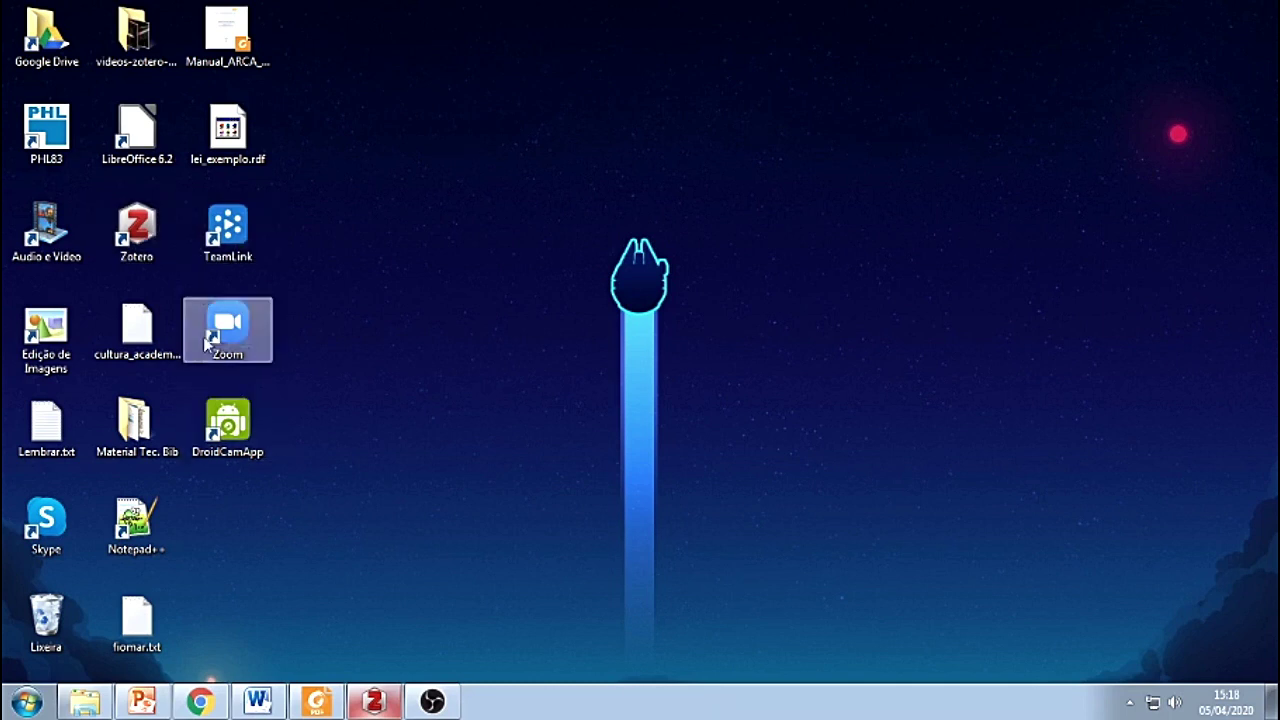
- Switch to Zotero and view the collections _Lei em meio eletrônico, _Notas Técnicas, _TESTE and Levantamento Bibliográfico
left_click(379, 704)
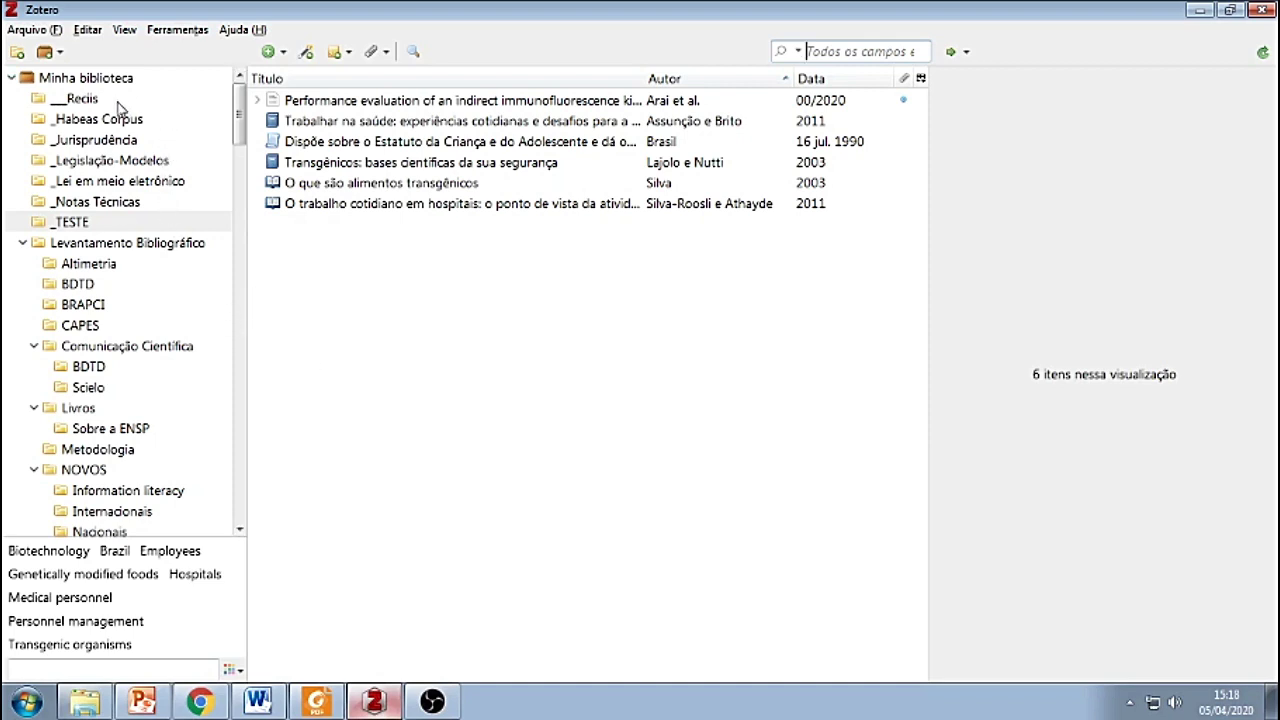
left_click(100, 181)
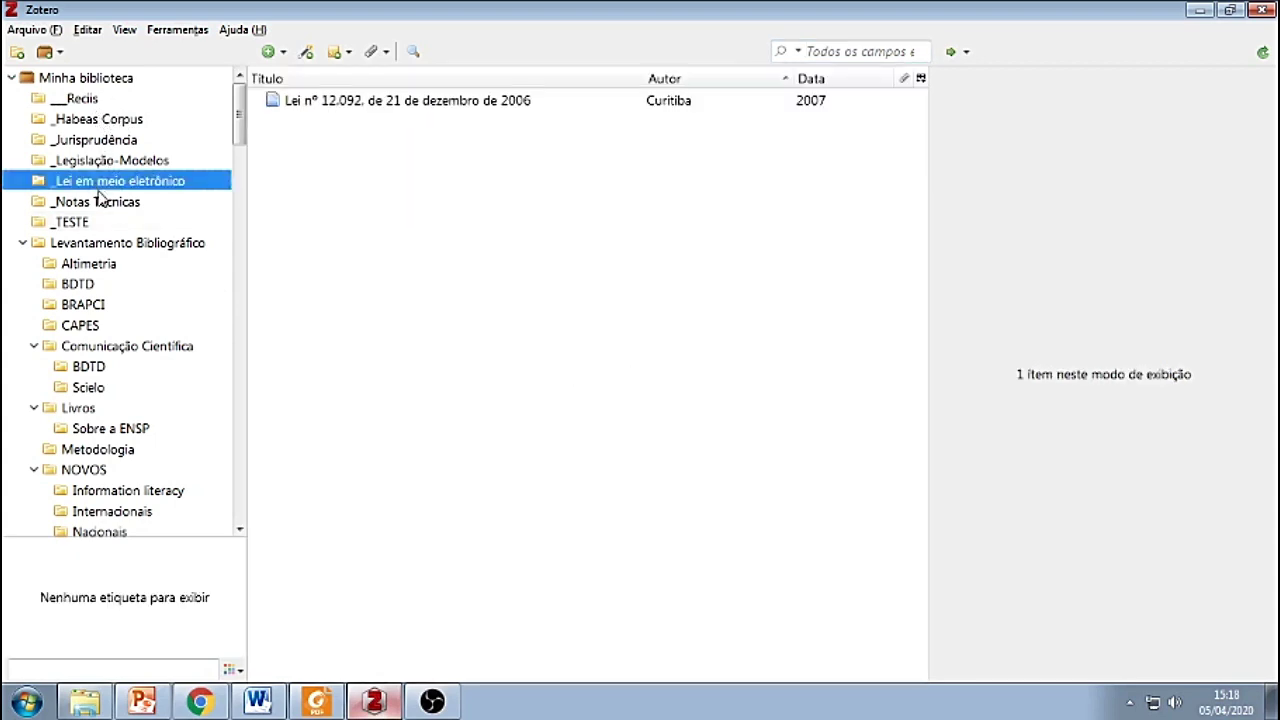
left_click(97, 201)
left_click(85, 225)
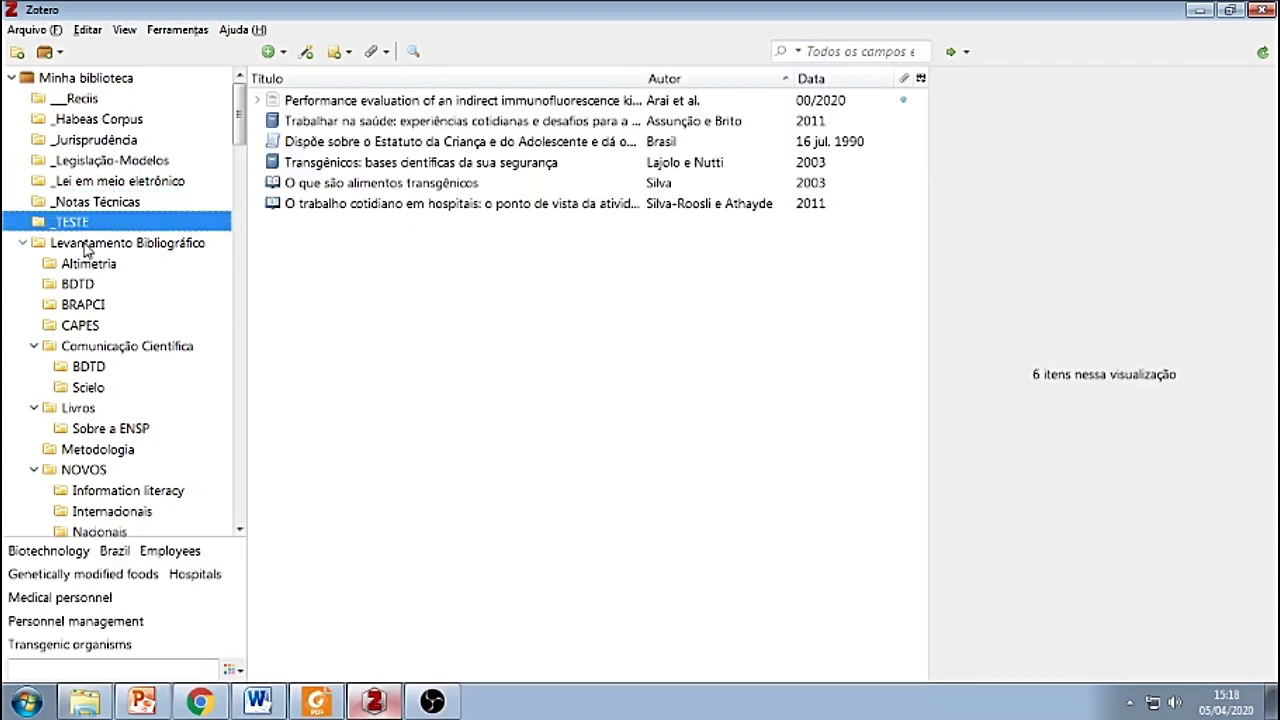
left_click(85, 247)
- Browse the Altimetria, BDTD, BRAPCI and CAPES collections, plus Comunicação Científica with its BDTD and Scielo subcollections
left_click(88, 263)
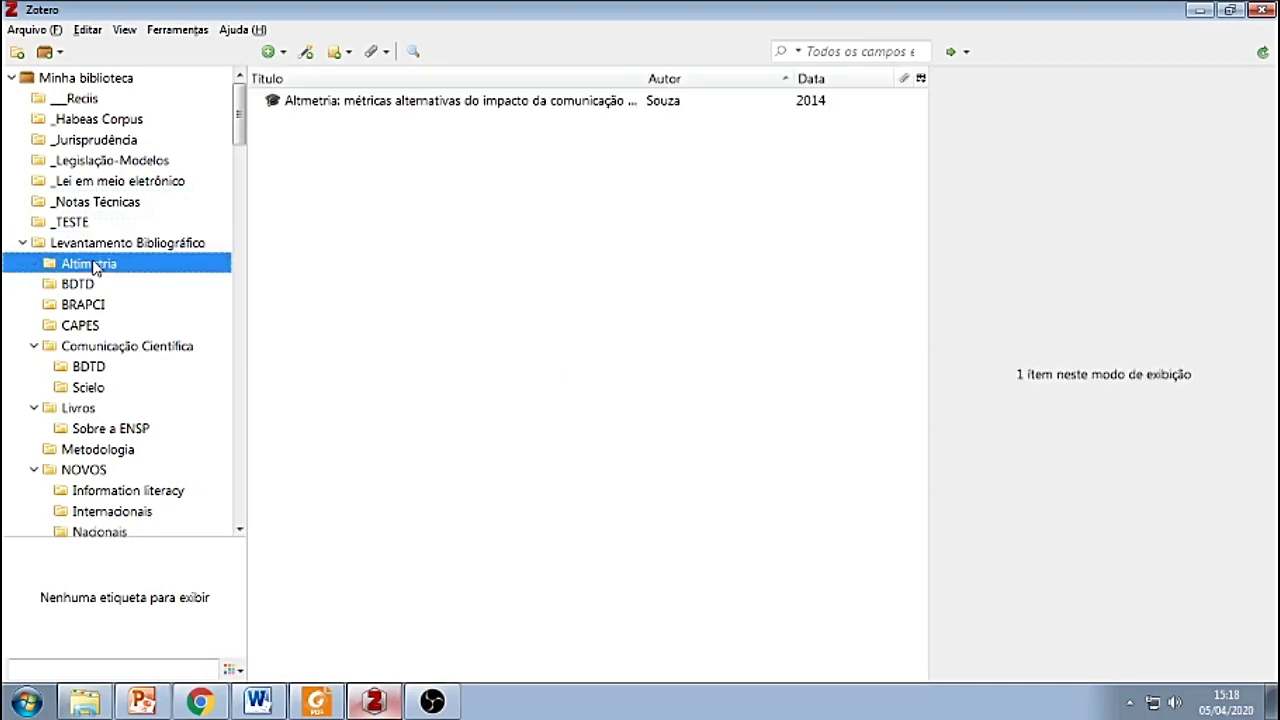
left_click(90, 286)
left_click(93, 308)
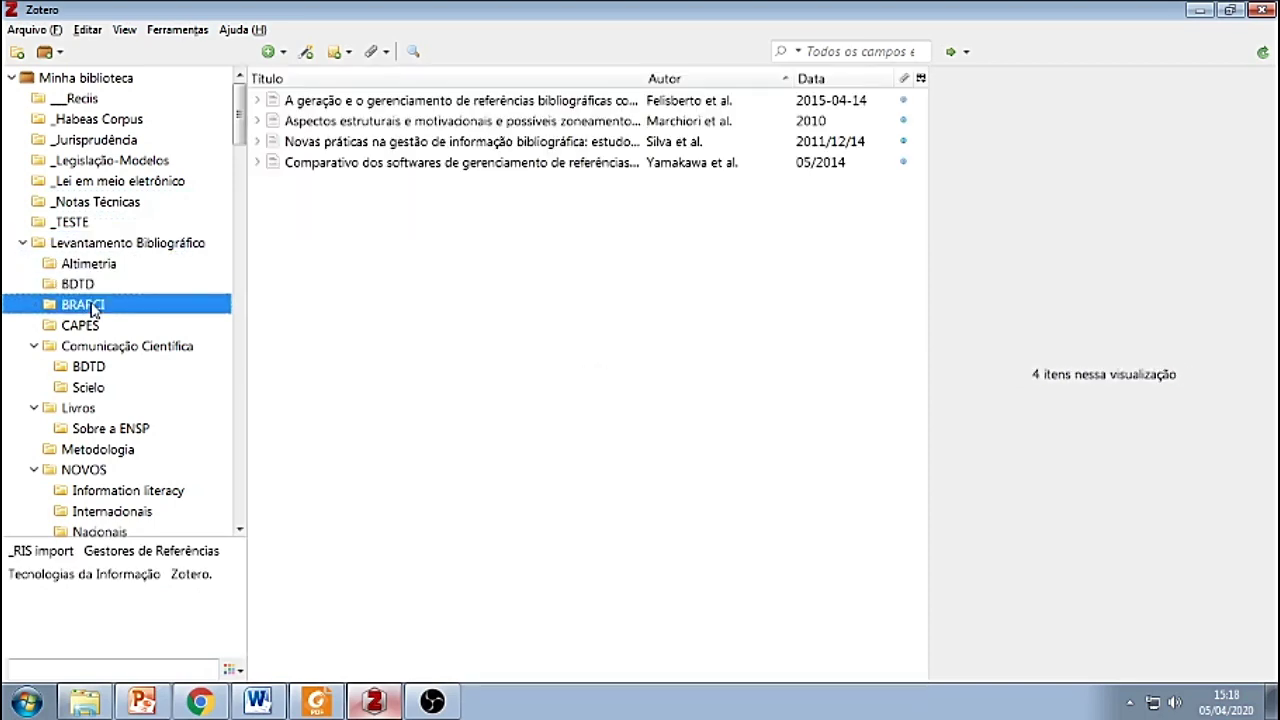
left_click(92, 330)
left_click(104, 347)
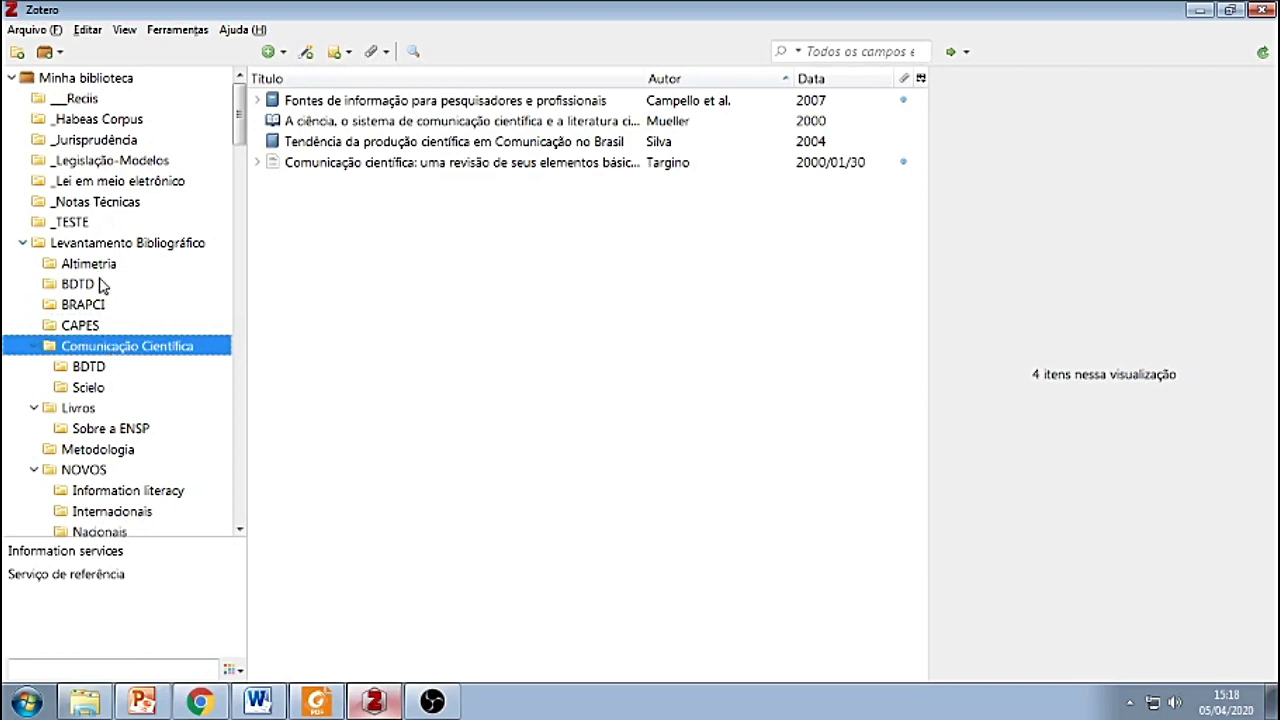
left_click(89, 367)
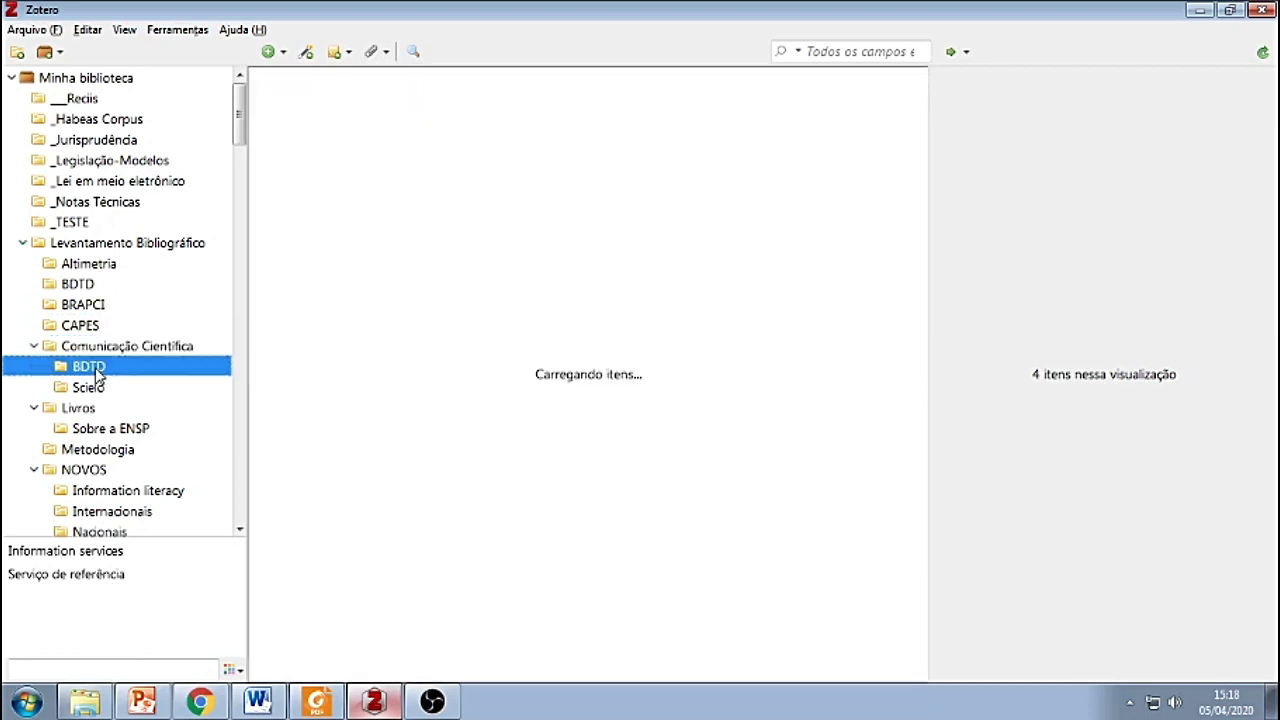
left_click(96, 388)
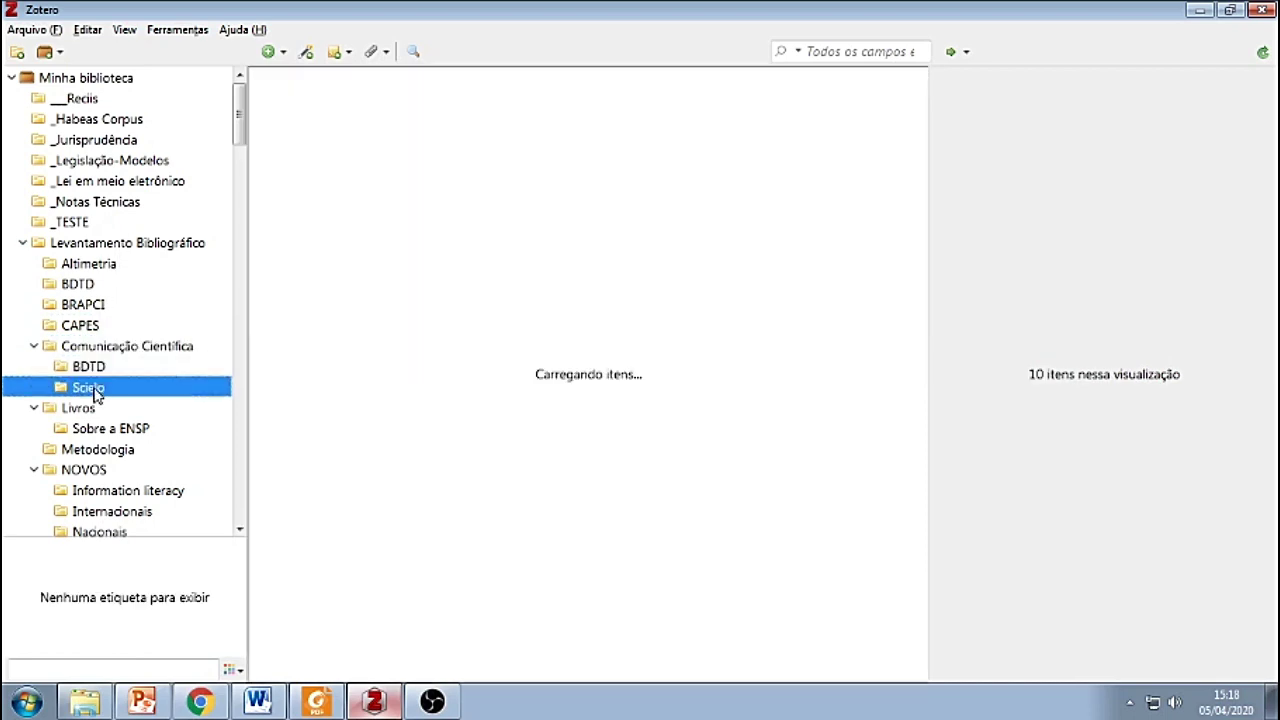
- View the items in the Nacionais and Internacionais subcollections of NOVOS, ending on Nacionais
left_click(108, 534)
left_click(240, 531)
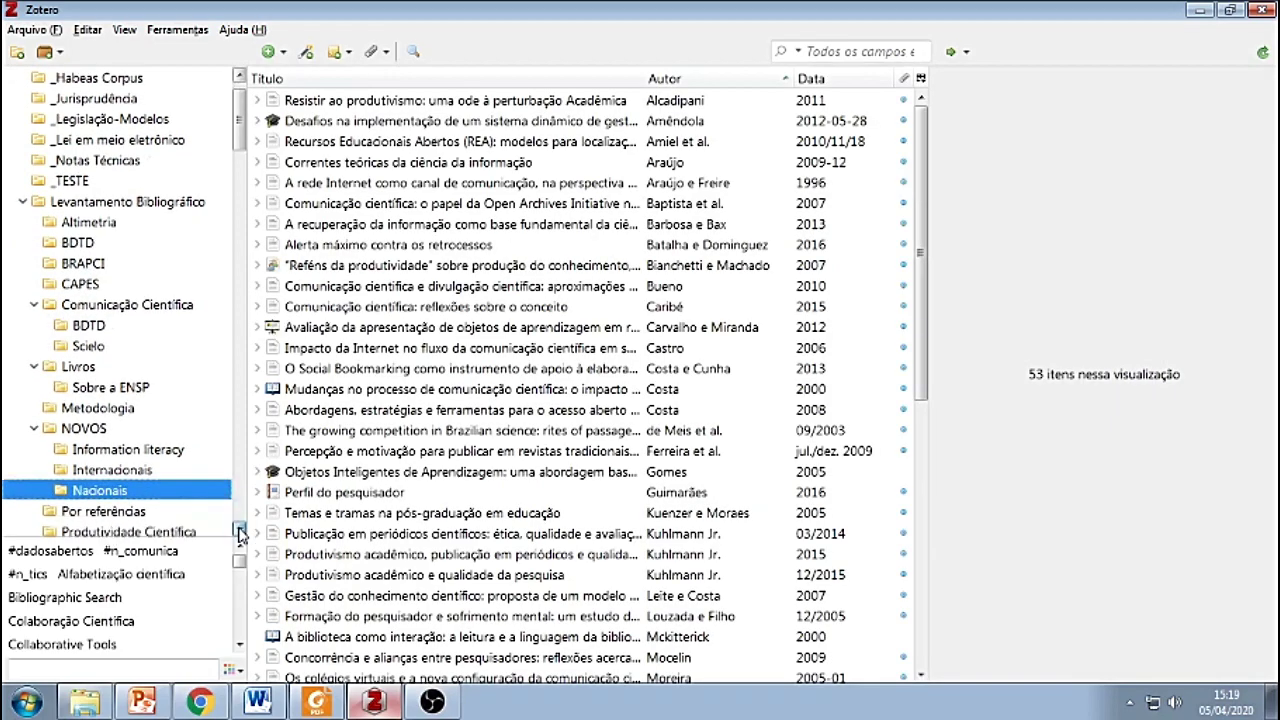
left_click(240, 533)
left_click(240, 533)
left_click(114, 430)
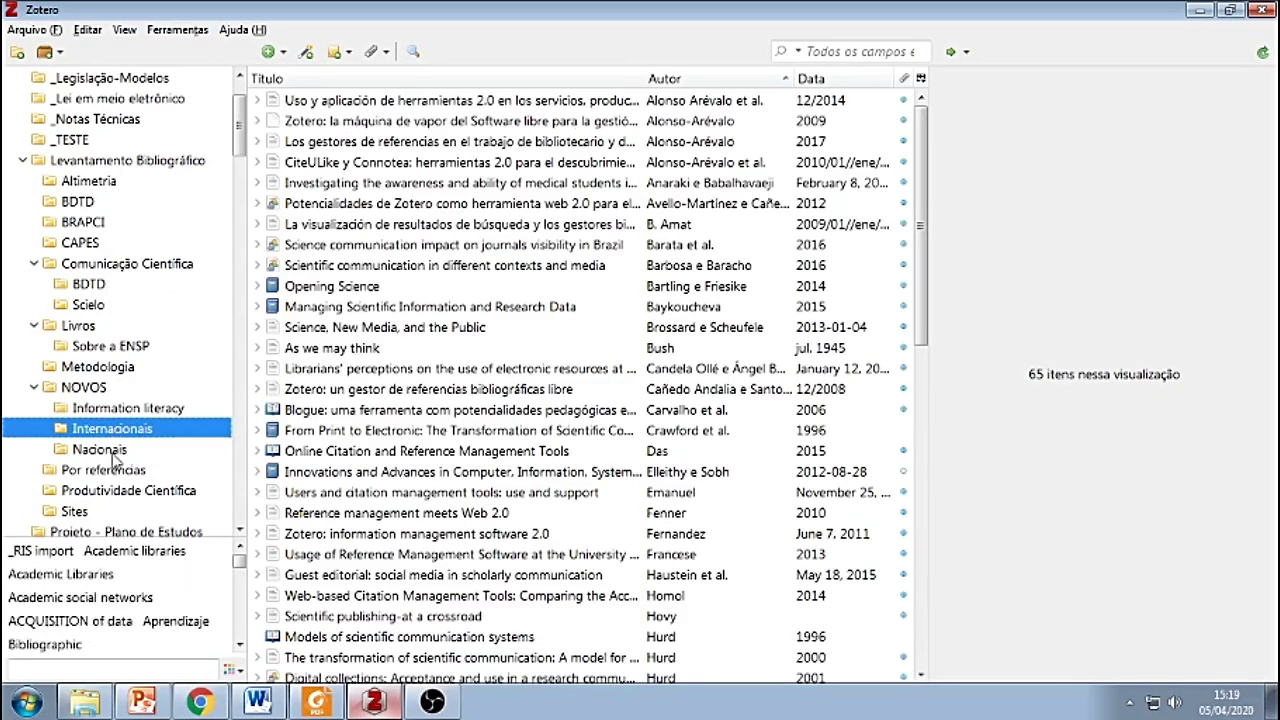
left_click(115, 452)
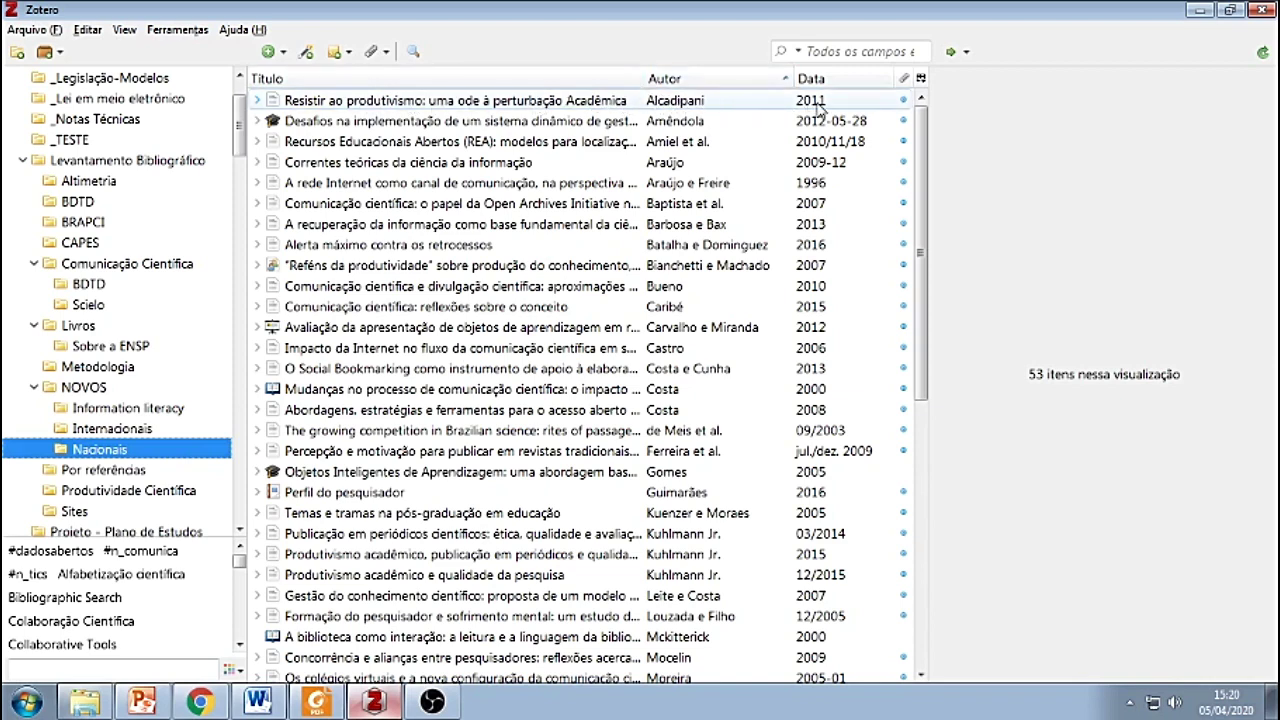
- Review the bibliographic record of the article "Resistir ao produtivismo: uma ode à perturbação Acadêmica" and read through its attached PDF
left_click(568, 103)
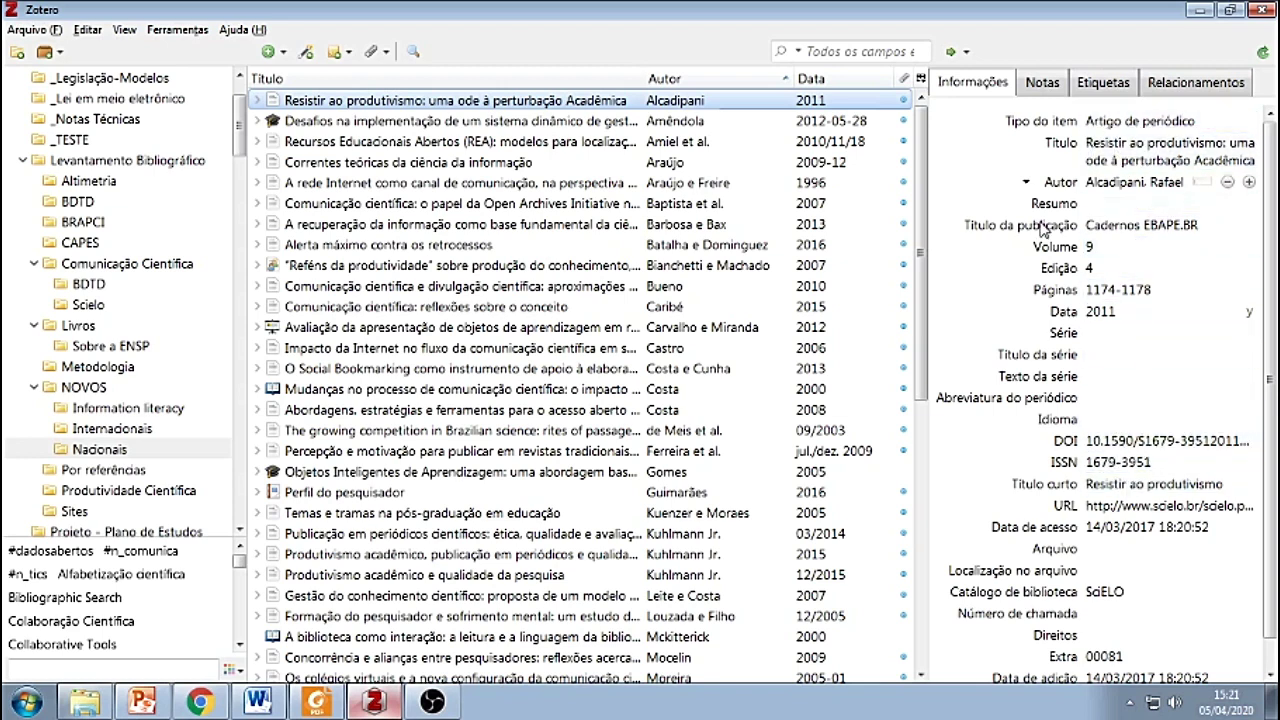
left_click(1137, 187)
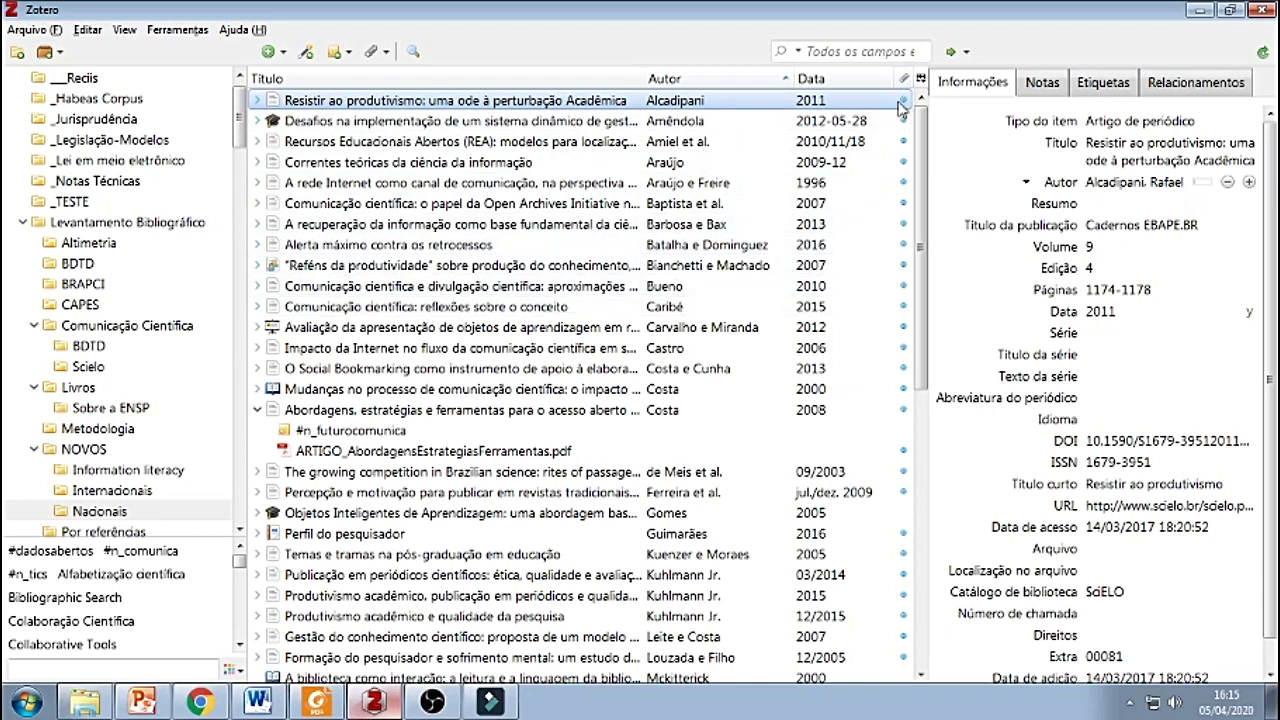
double_click(604, 101)
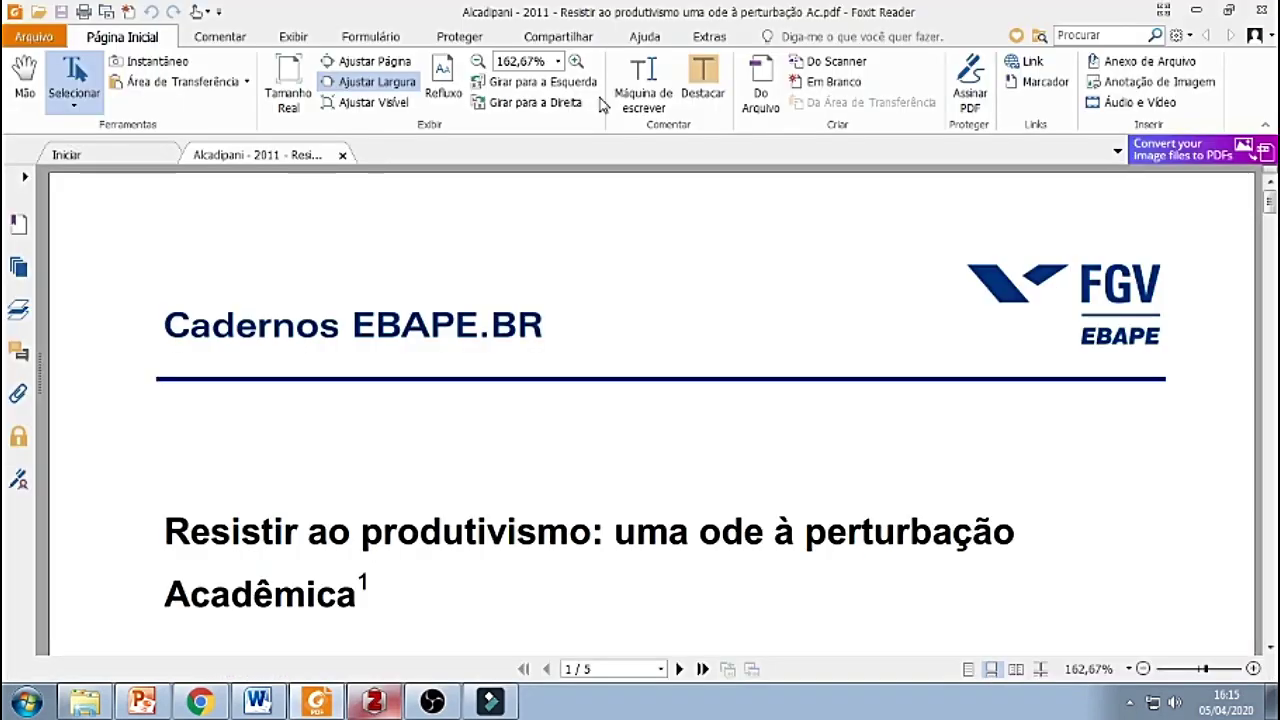
scroll(727, 413, "down", 3)
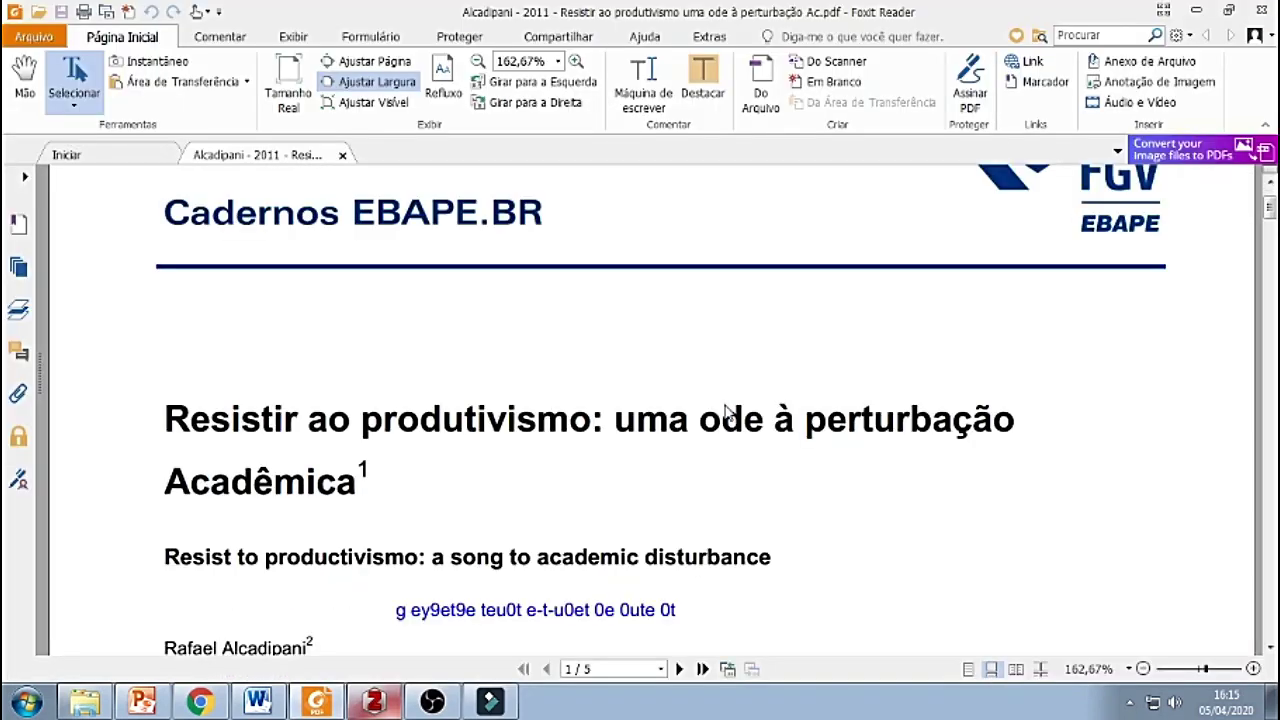
scroll(727, 413, "down", 2)
scroll(728, 413, "down", 3)
scroll(725, 406, "down", 4)
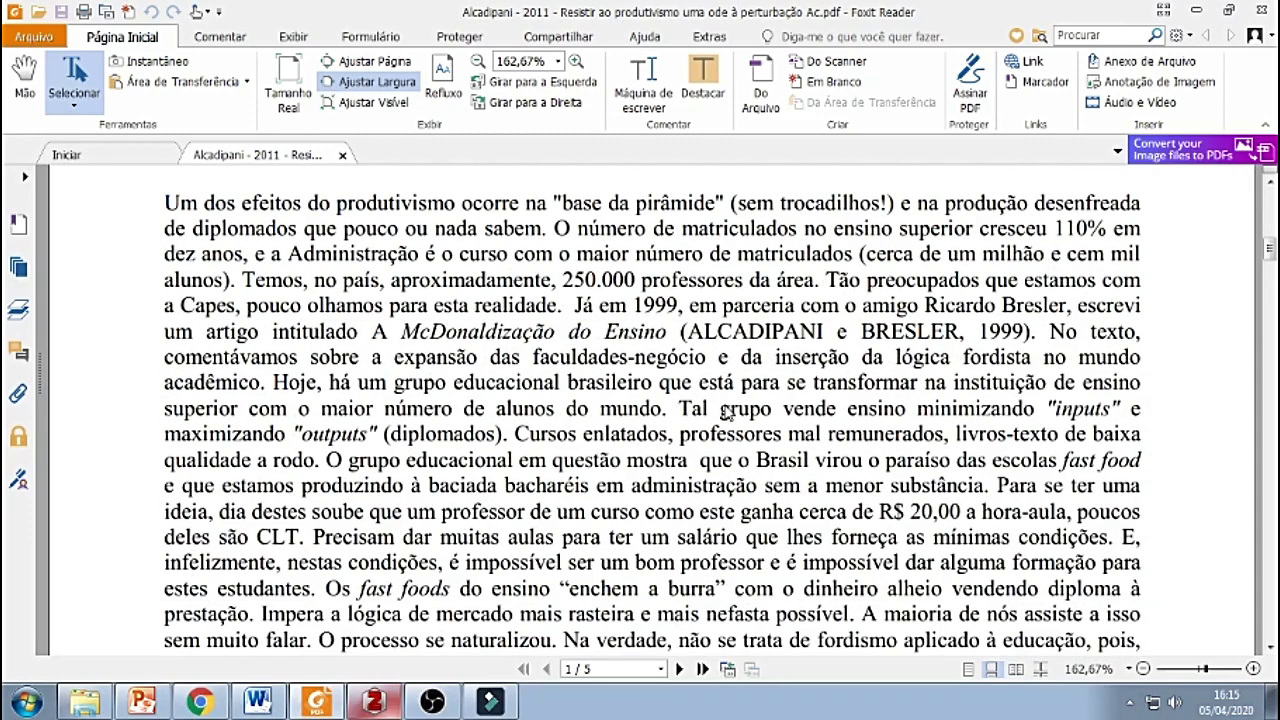
- Return to Zotero and view the Comunicação Científica collection and its BDTD and Scielo subcollections
left_click(372, 703)
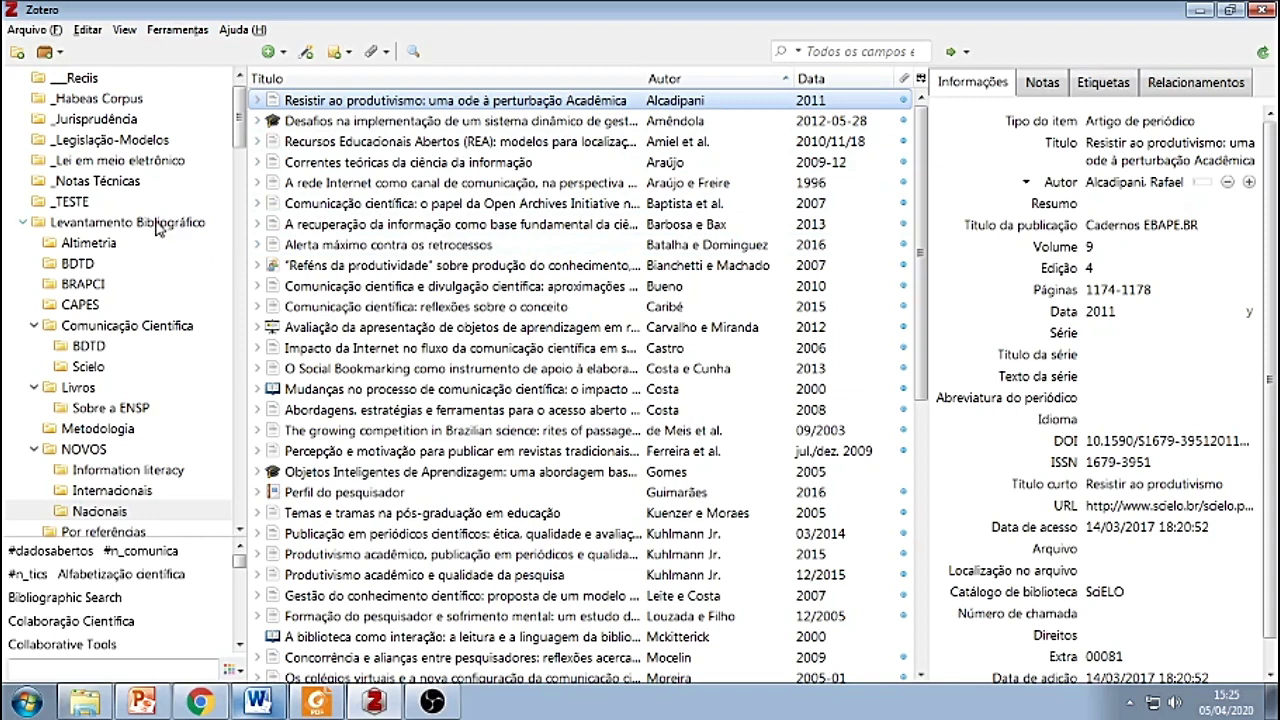
left_click(170, 328)
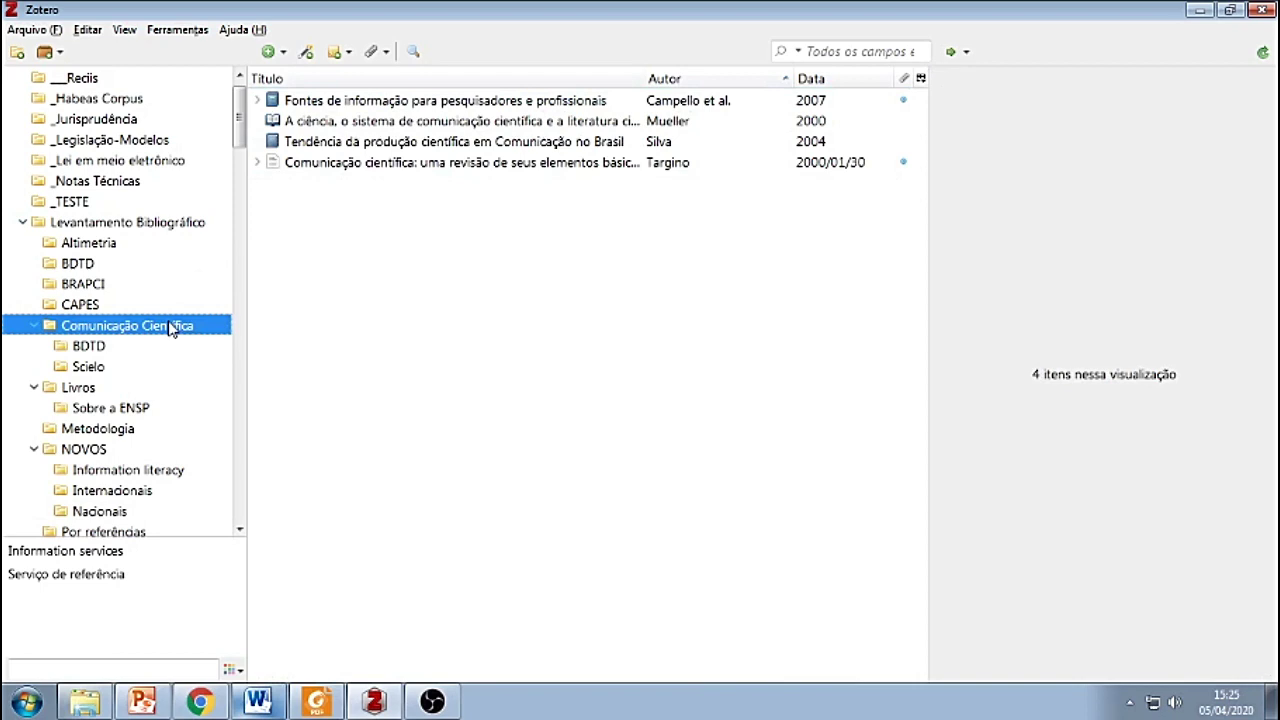
left_click(88, 348)
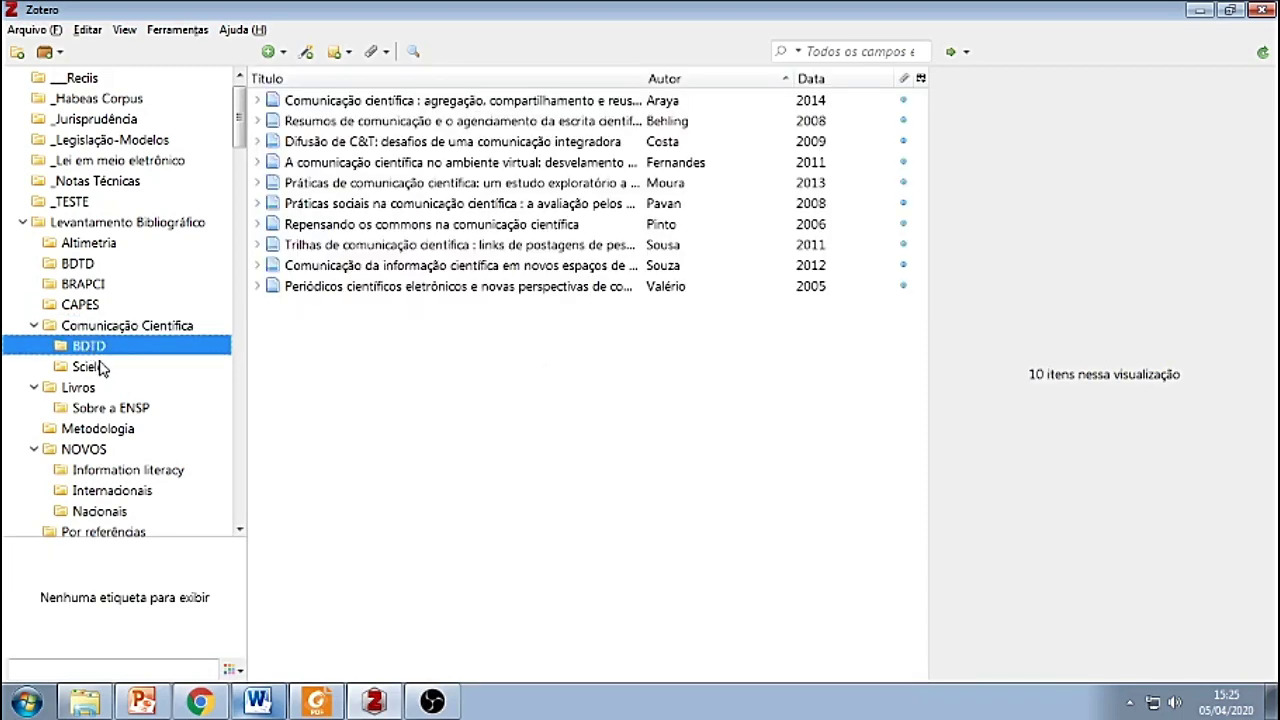
left_click(88, 367)
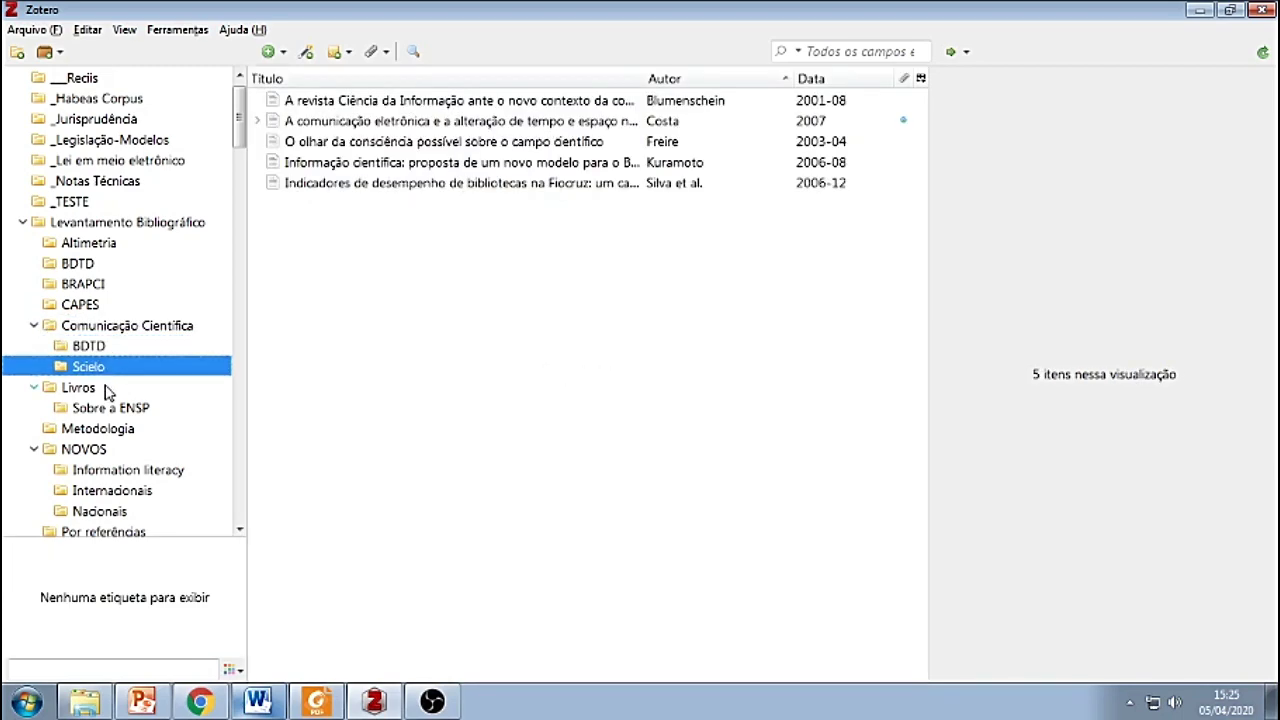
- View the Livros and Metodologia collections and the Internacionais and Nacionais subcollections of NOVOS
left_click(79, 390)
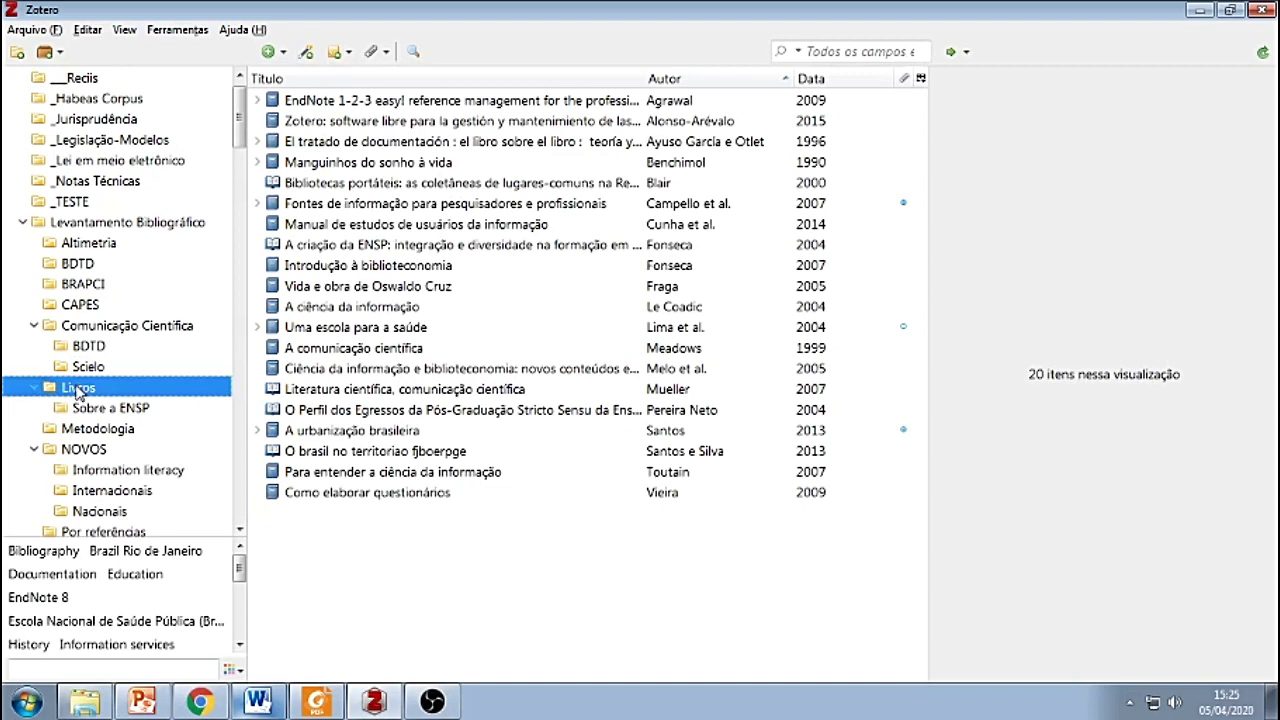
left_click(110, 434)
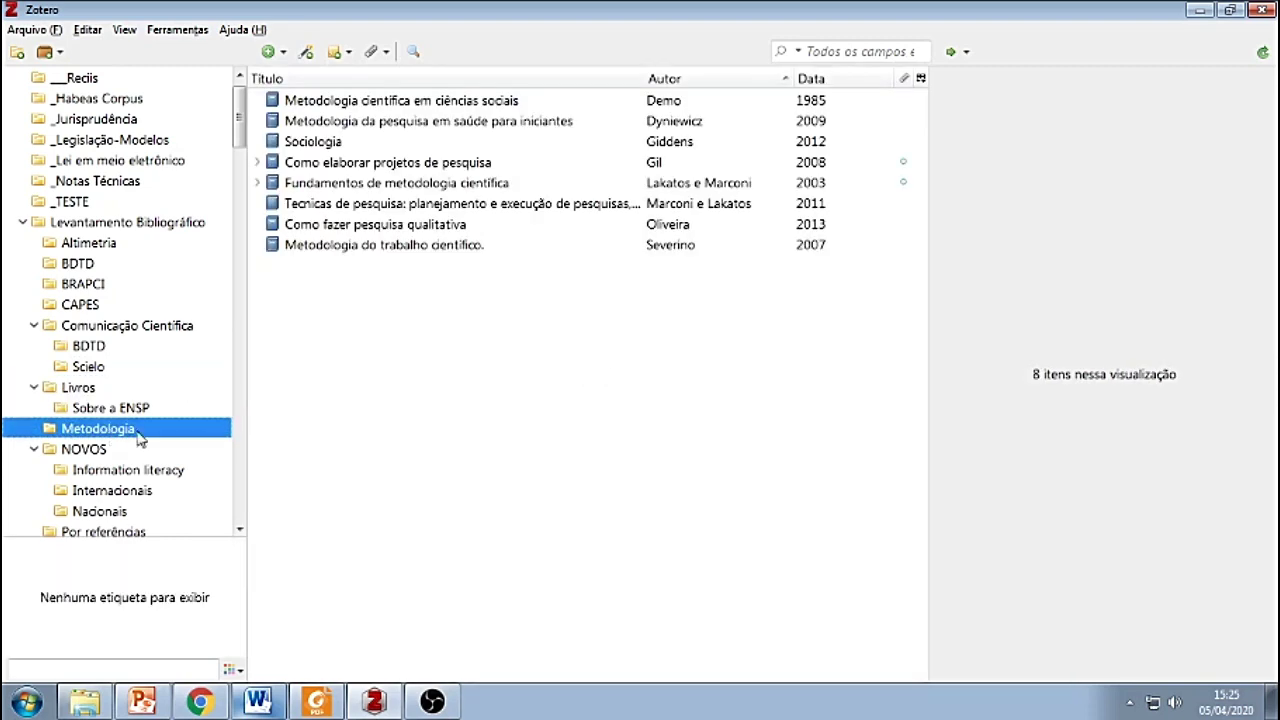
left_click(143, 499)
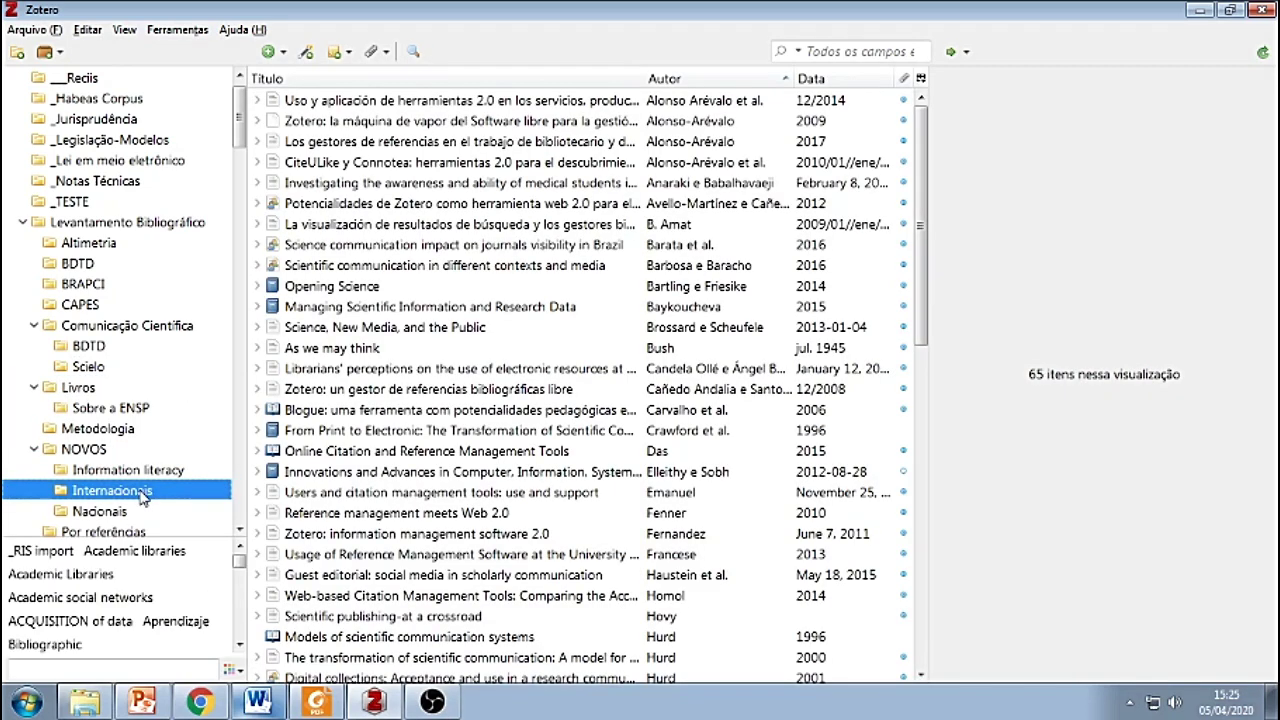
left_click(100, 511)
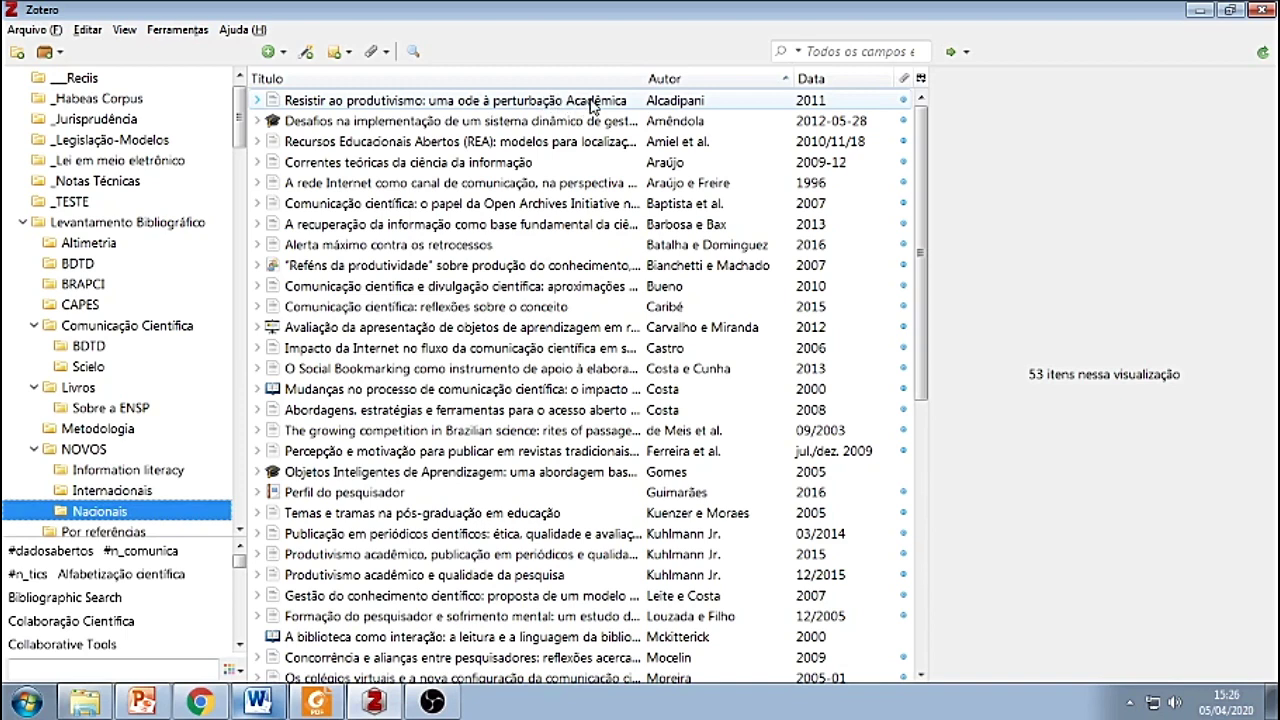
- Open the note #n_pressaopublicar of the article "Resistir ao produtivismo" and examine its passage on the concept of produtivismo
left_click(592, 104)
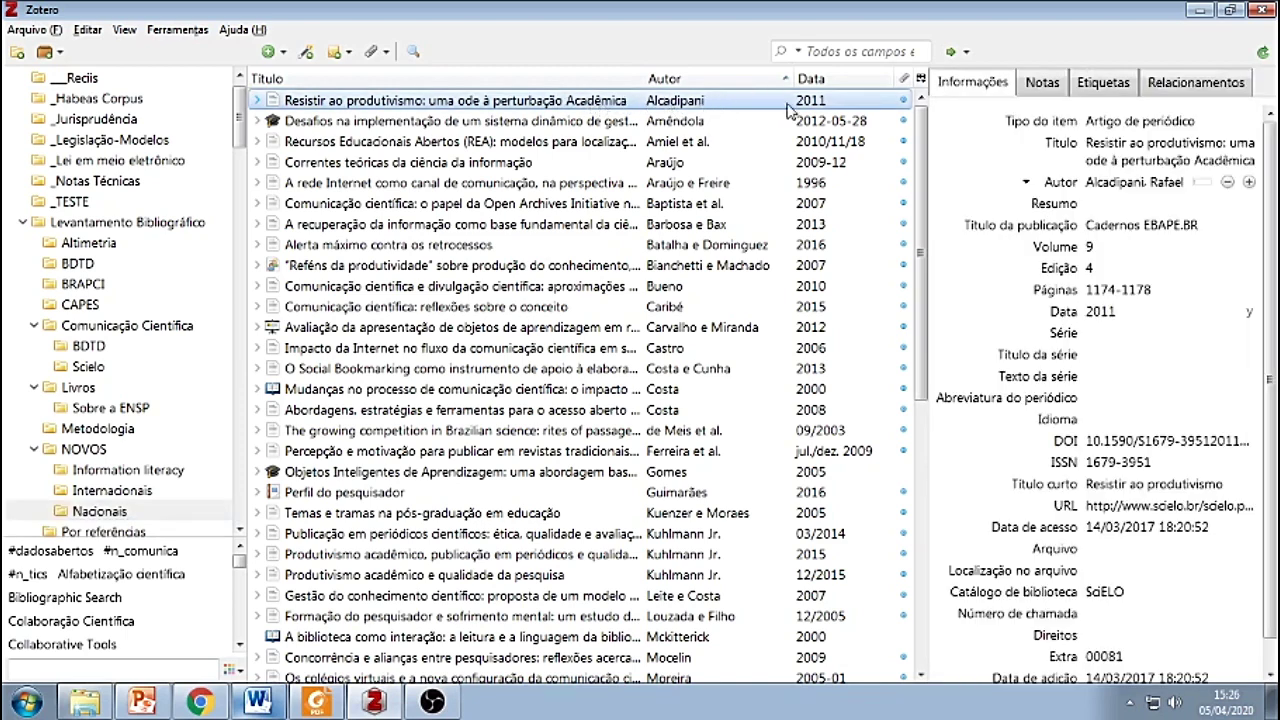
left_click(1043, 94)
left_click(1035, 145)
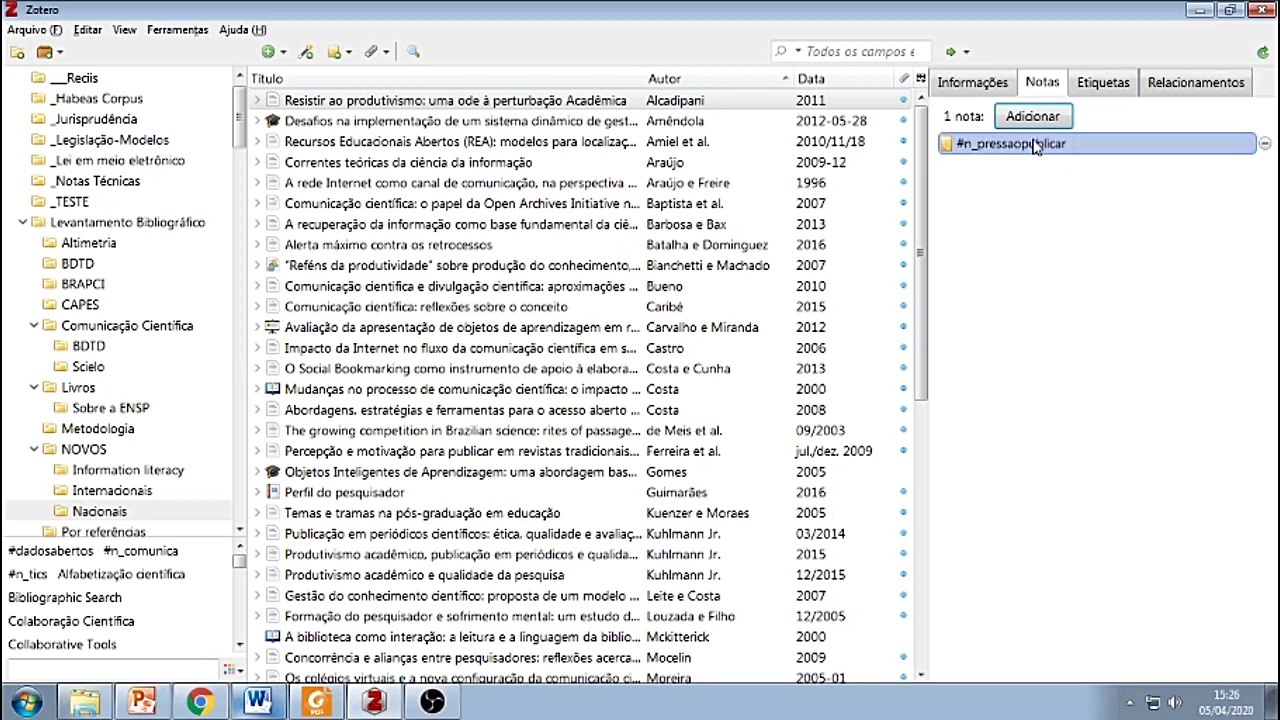
left_click(1035, 145)
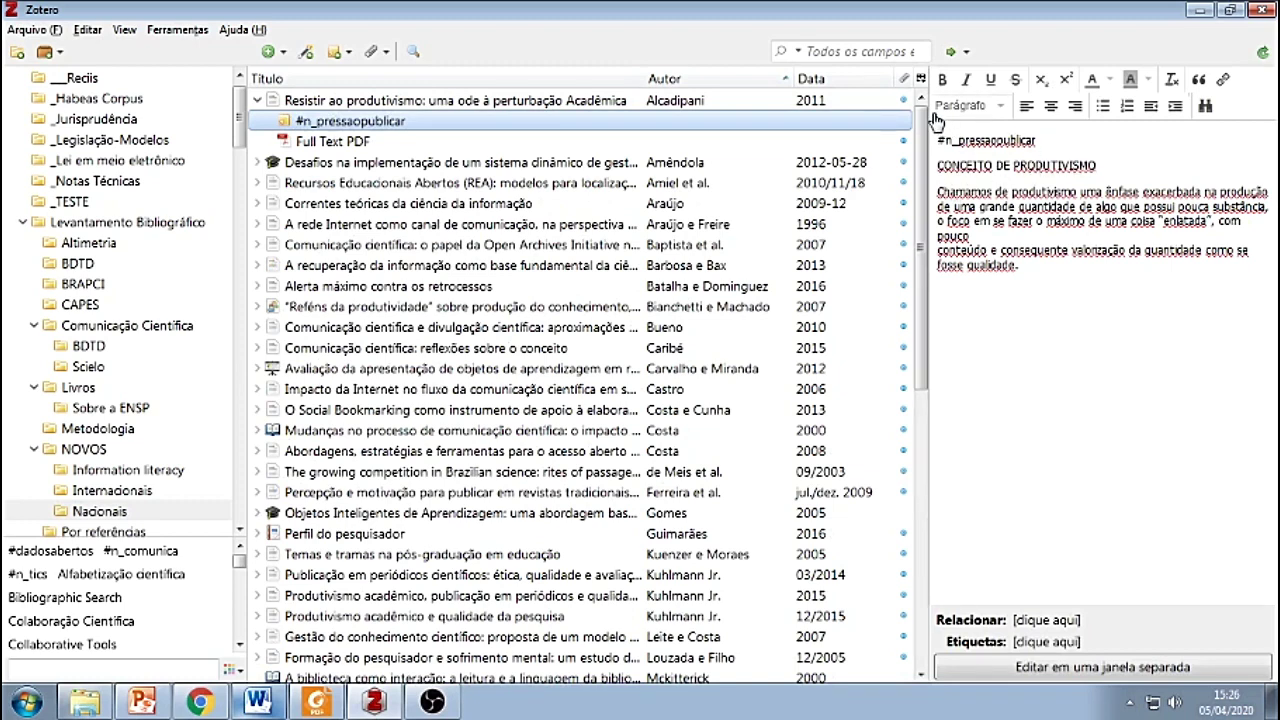
left_click_drag(1018, 265, 953, 190)
left_click(1025, 260)
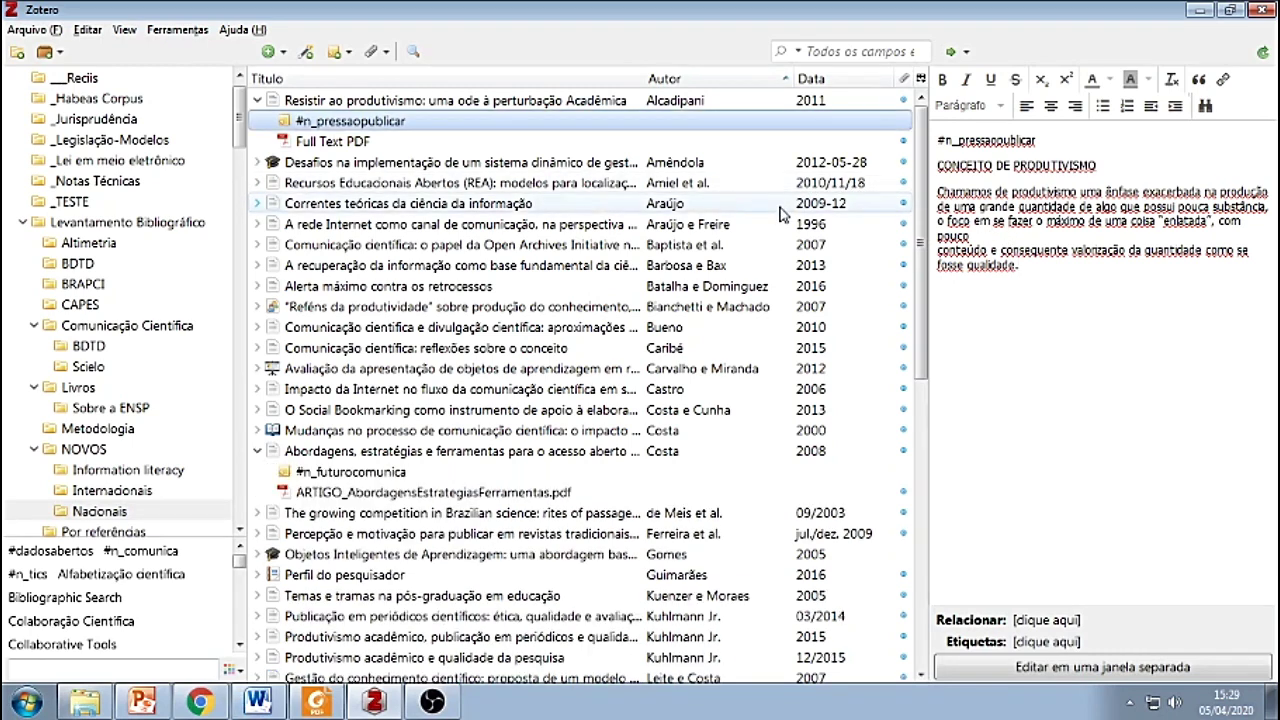
- Check the bibliographic details of the article "Comunicação científica: o papel da Open Archives Initiative", read its note #n_comunica and collapse the item
left_click(714, 245)
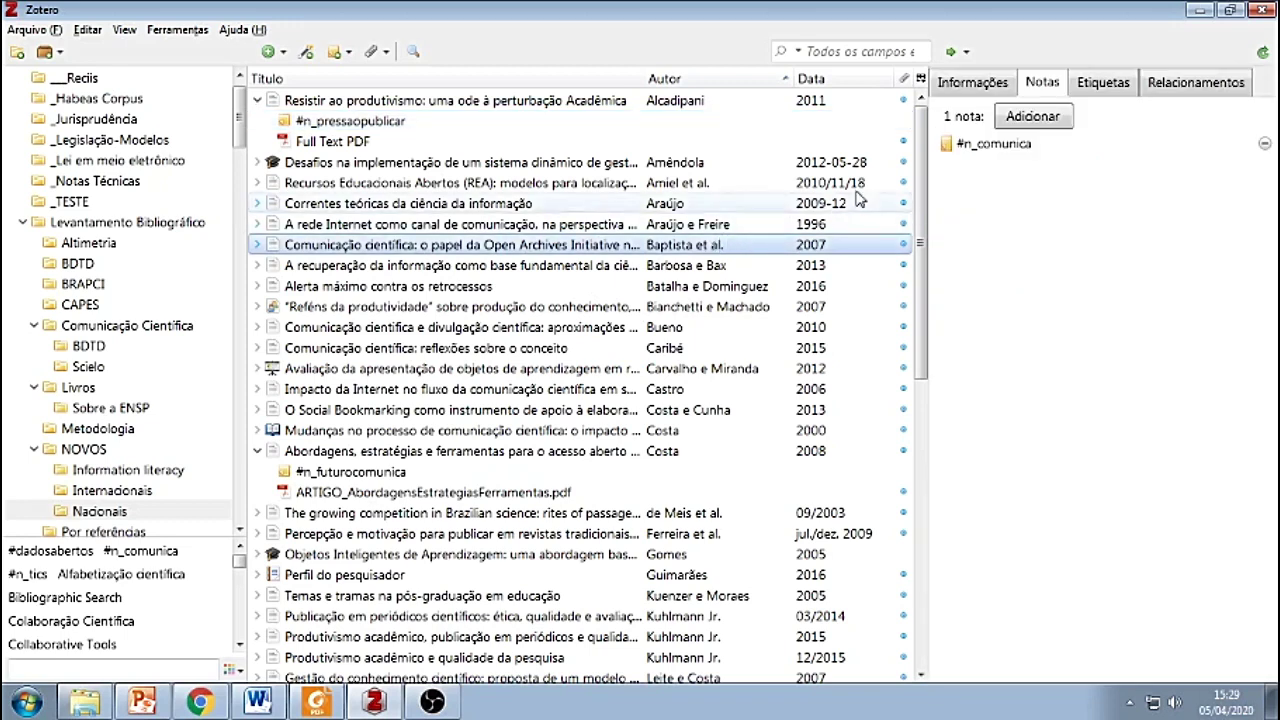
left_click(964, 86)
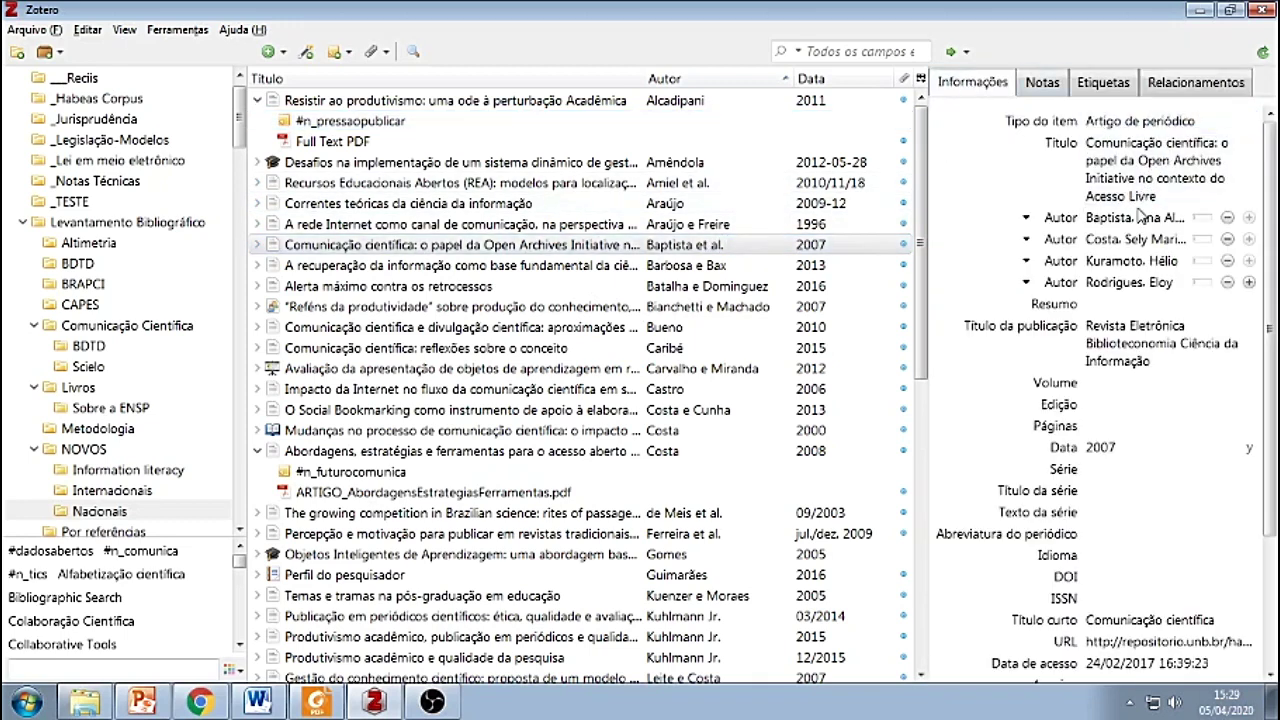
left_click(1040, 86)
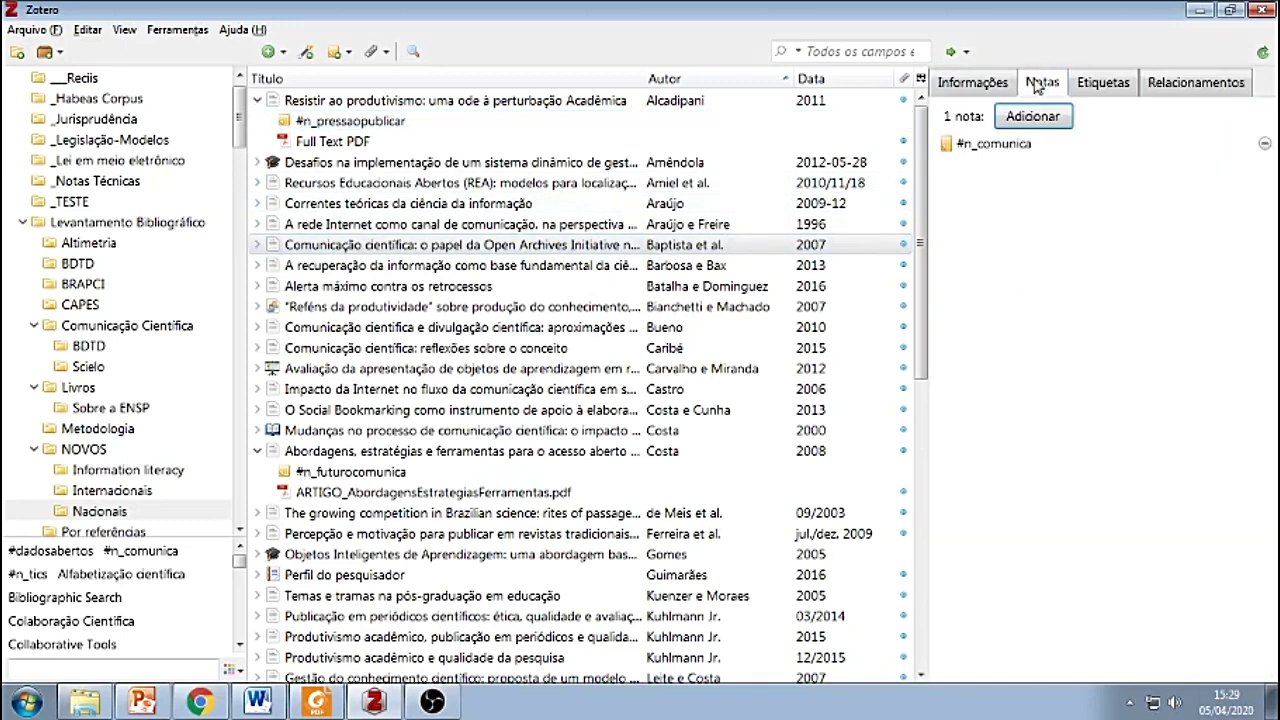
left_click(1022, 146)
left_click(1015, 144)
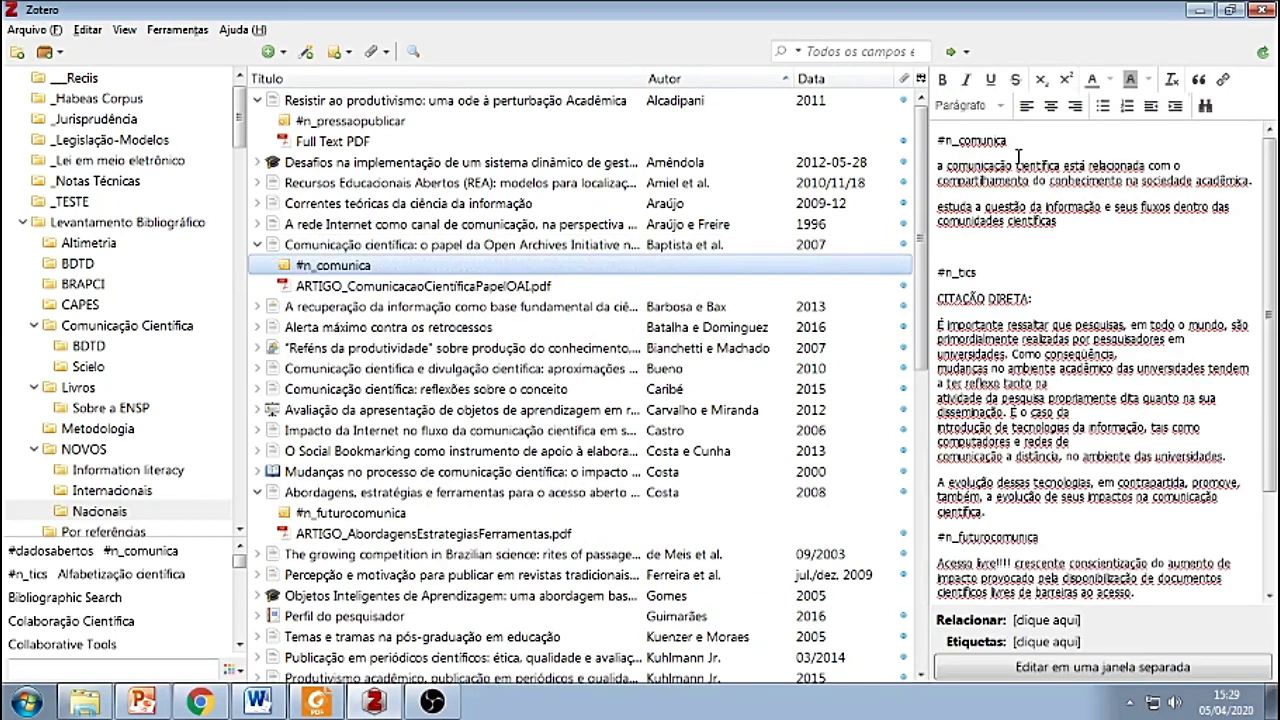
scroll(1200, 187, "down", 3)
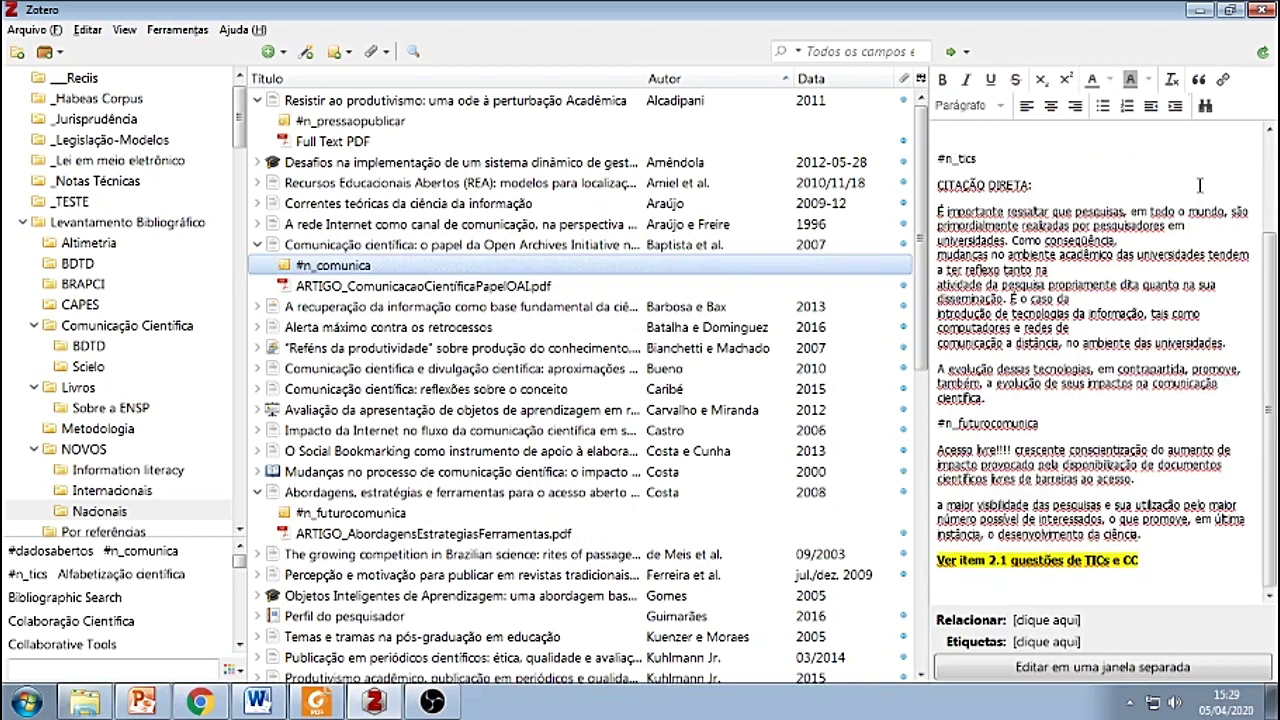
scroll(1200, 187, "up", 3)
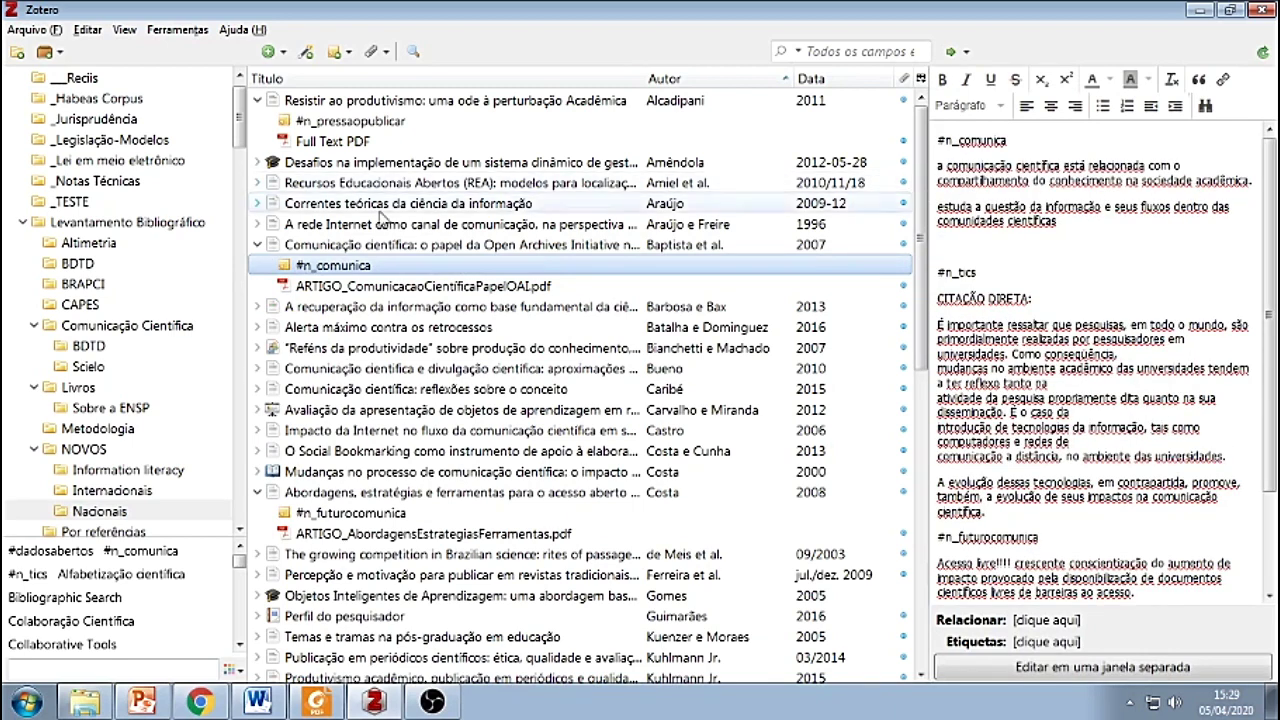
left_click(256, 247)
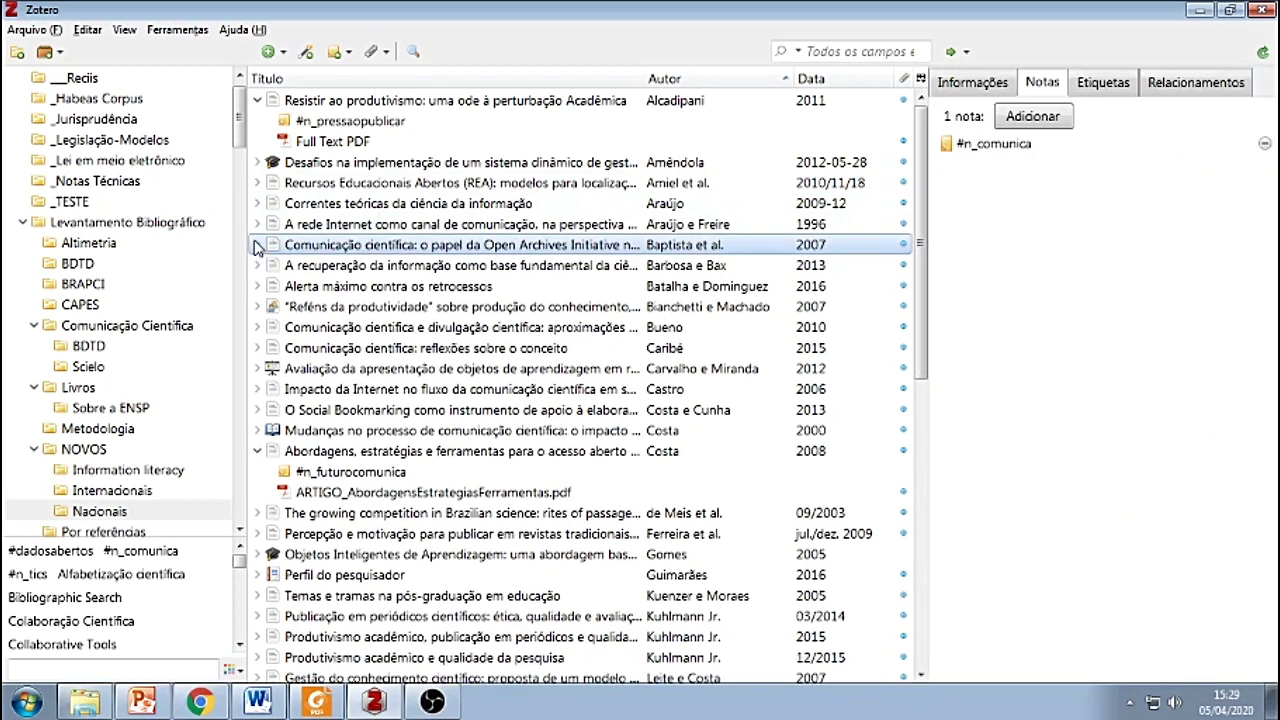
- Collapse the article "Resistir ao produtivismo", switch to the Word document texto grava.docx and write the placeholder text "Hw9ehwhrw98hr98whr98wr98w98r ."
left_click(257, 101)
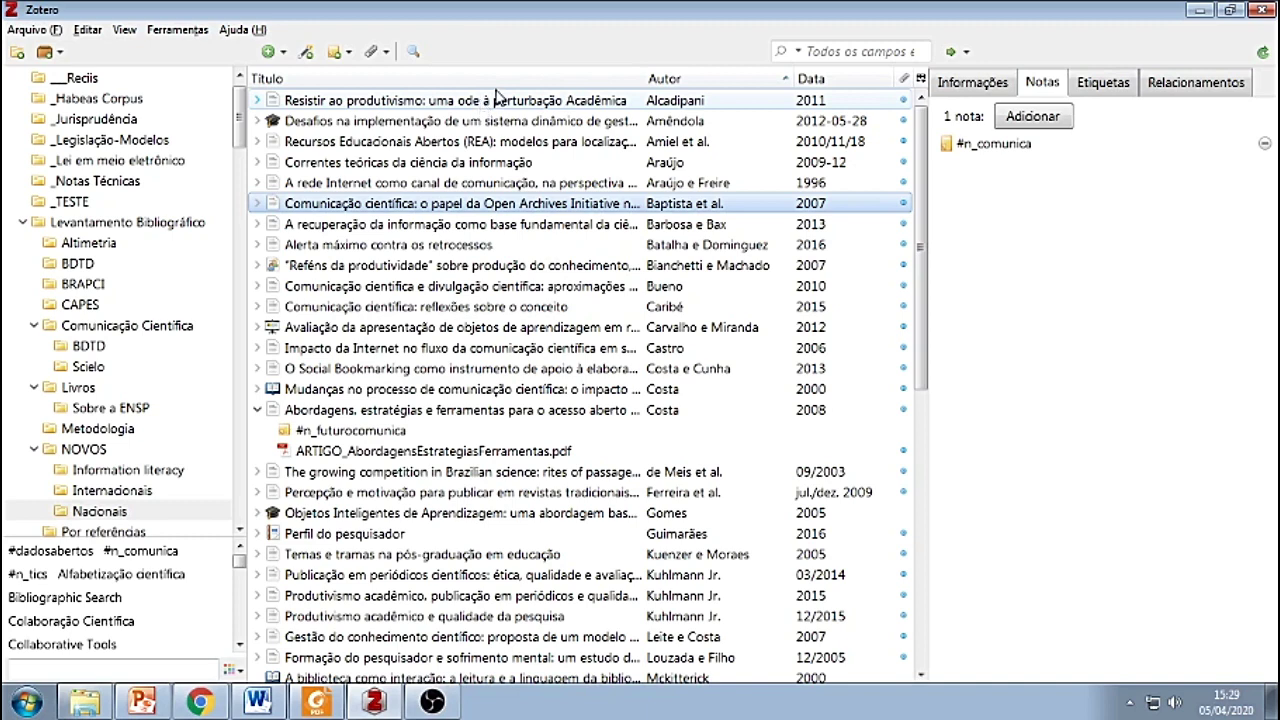
left_click(275, 706)
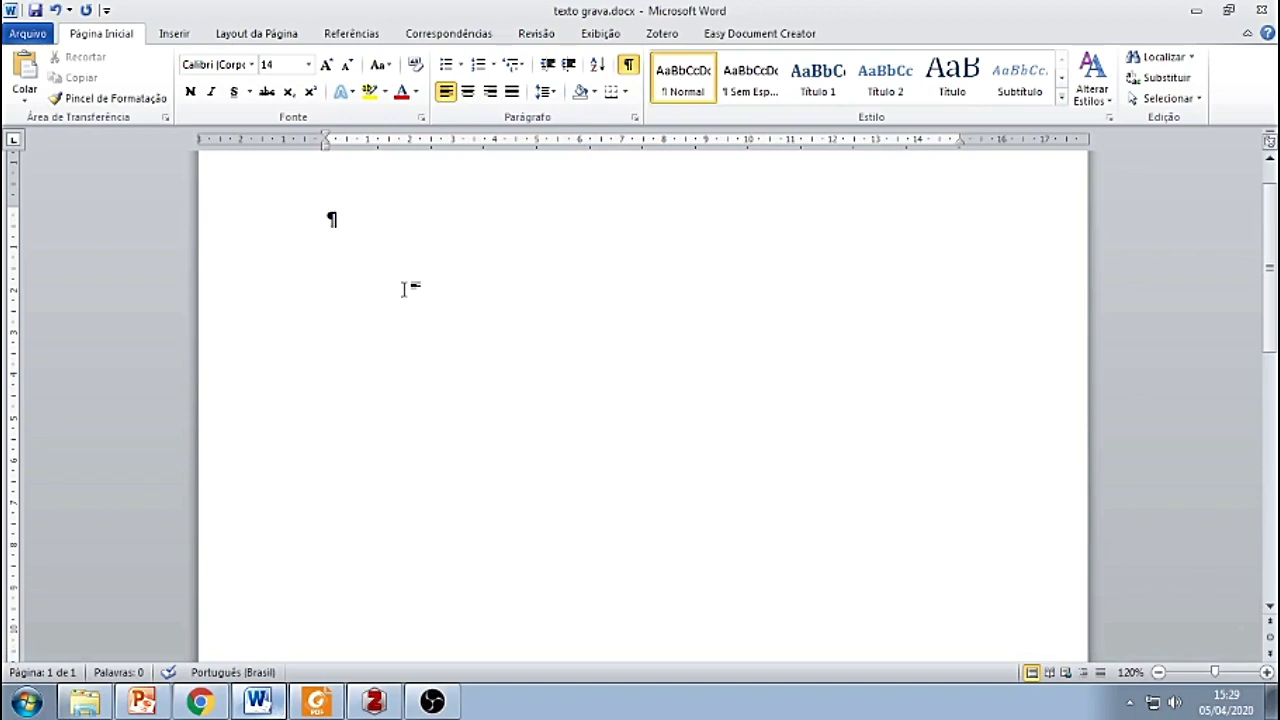
type("Hw9e")
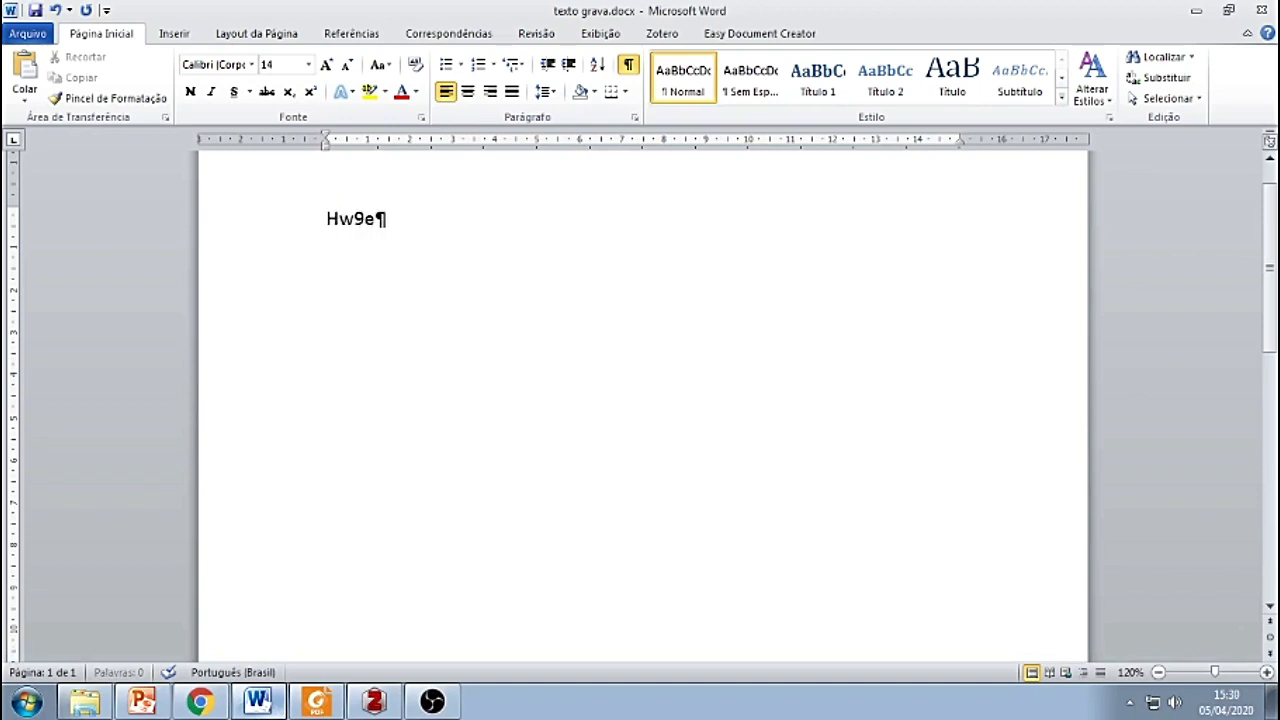
type("hwhrw98hr98whr98wr98w98r .")
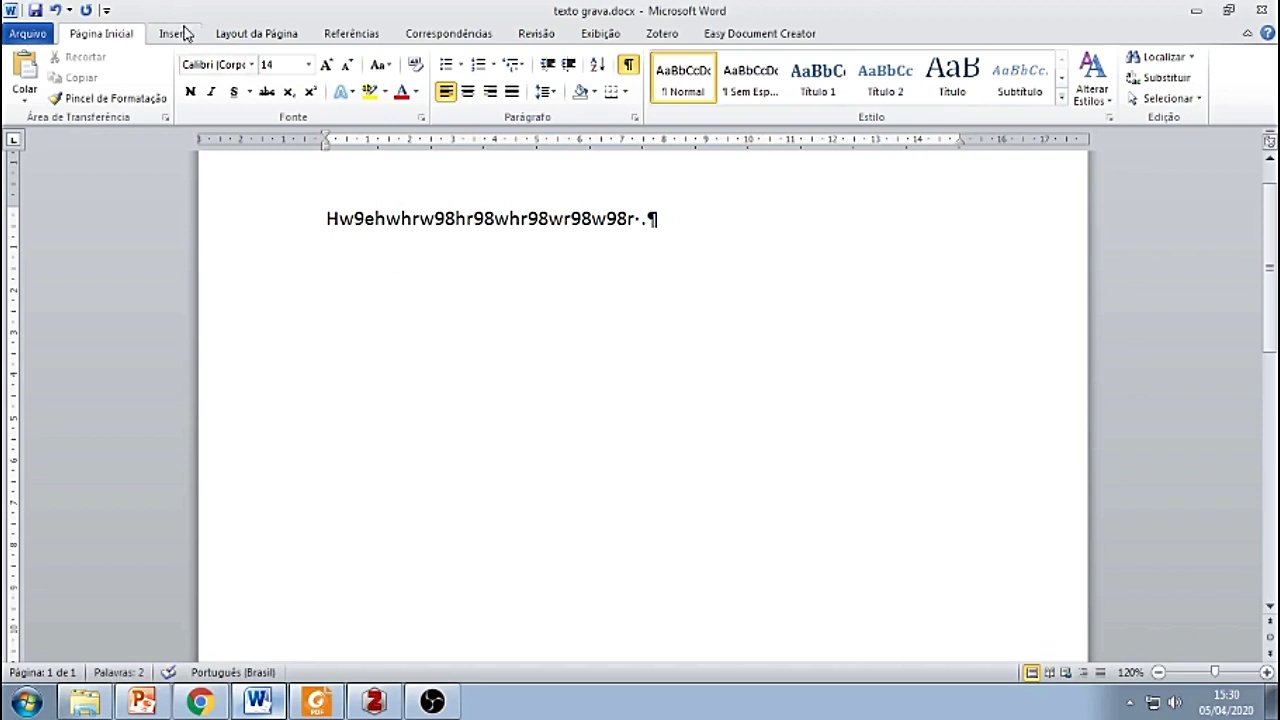
- Start adding a Zotero citation to the placeholder text and move the document preferences dialog fully into view
left_click(661, 34)
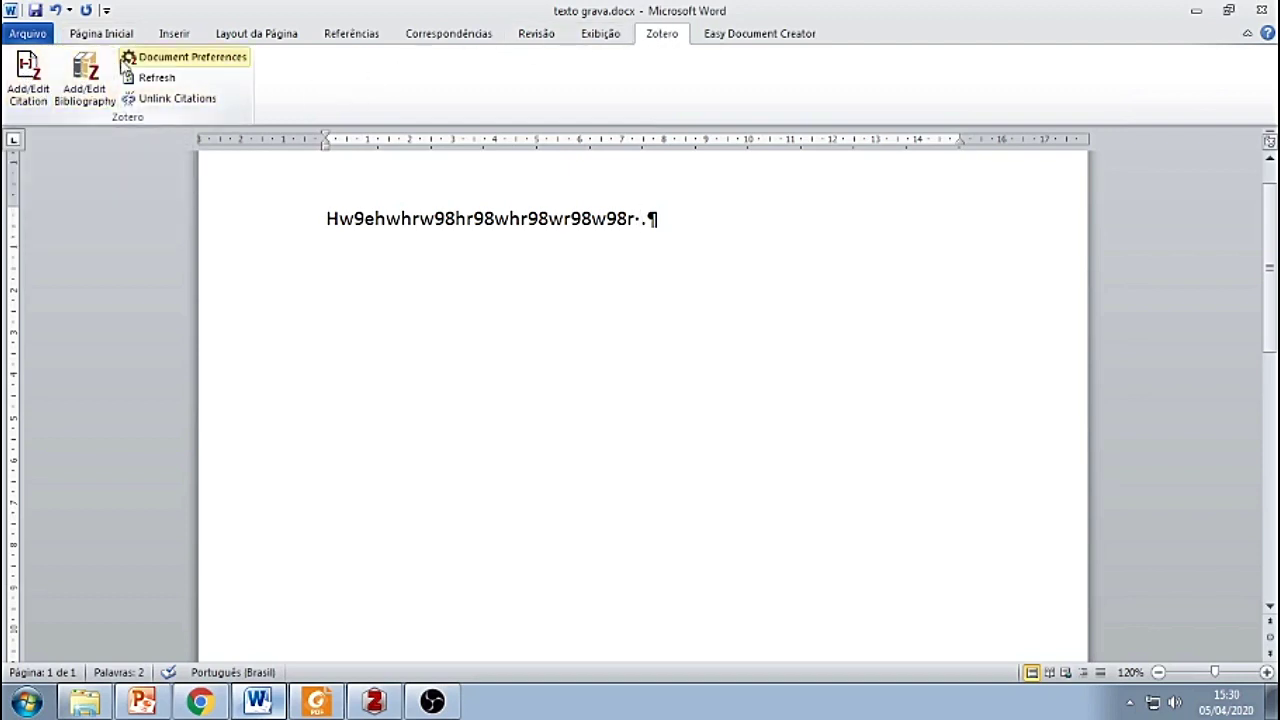
left_click(28, 80)
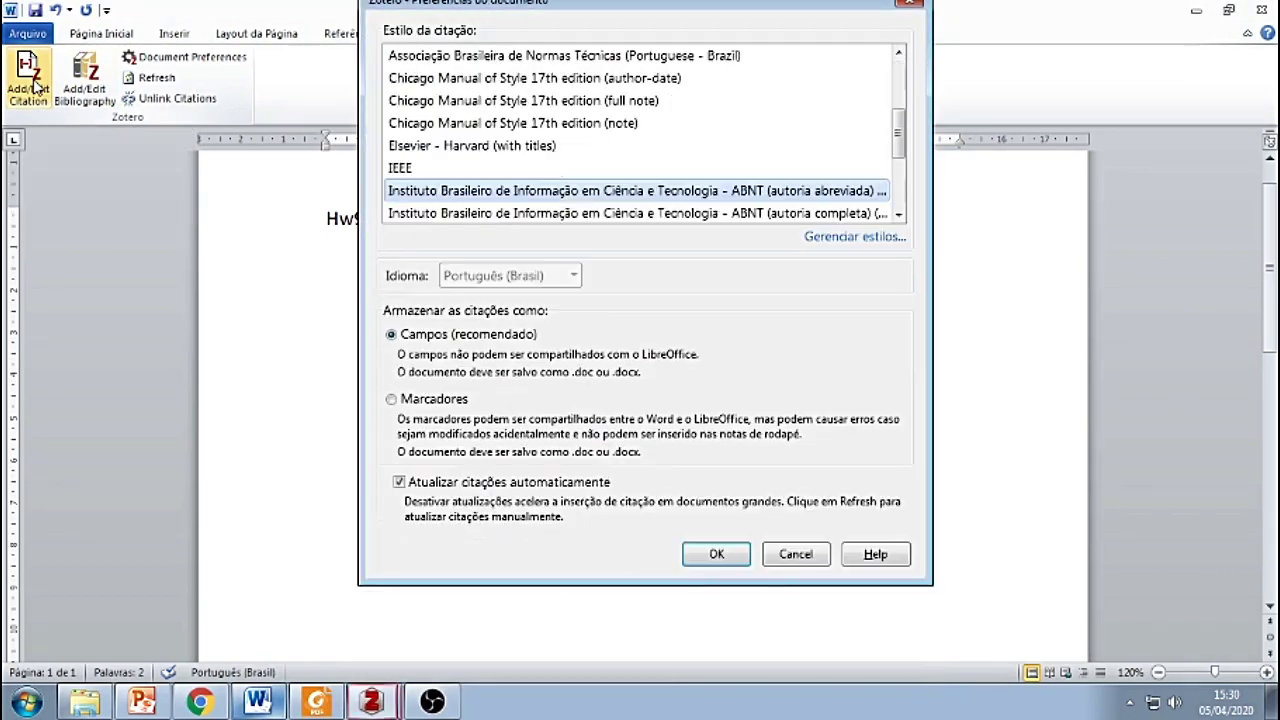
left_click_drag(550, 5, 561, 47)
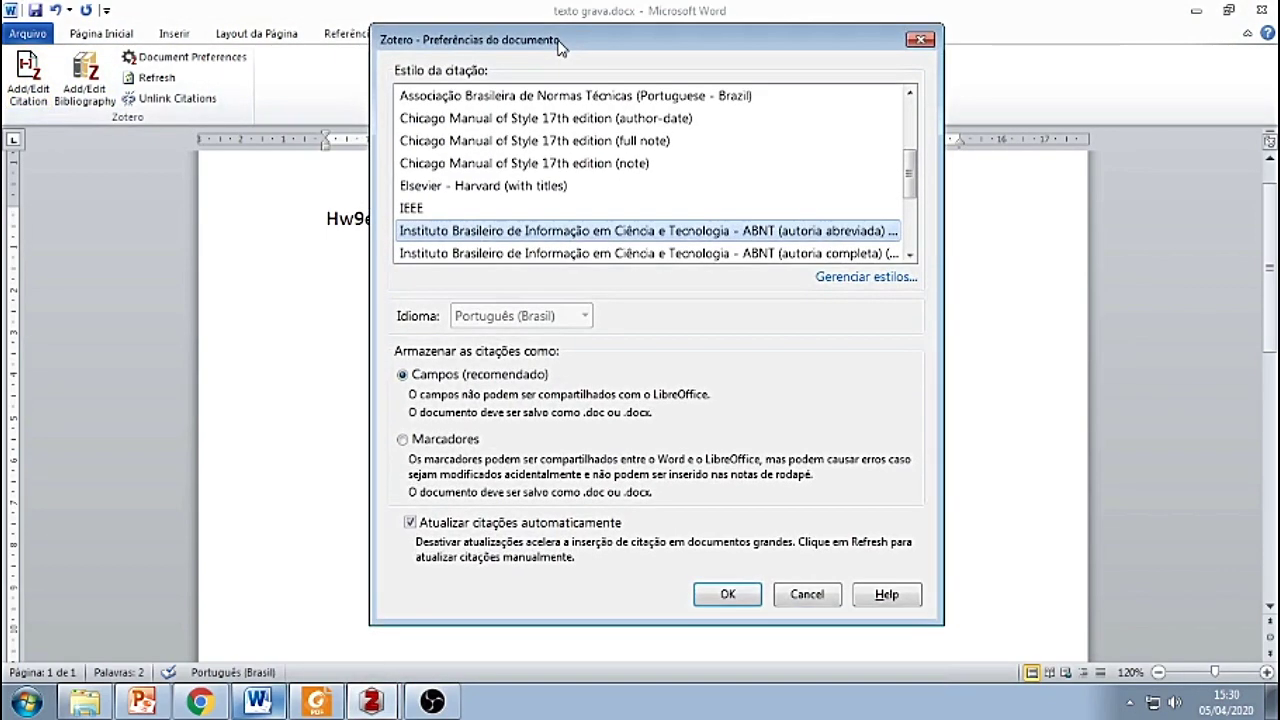